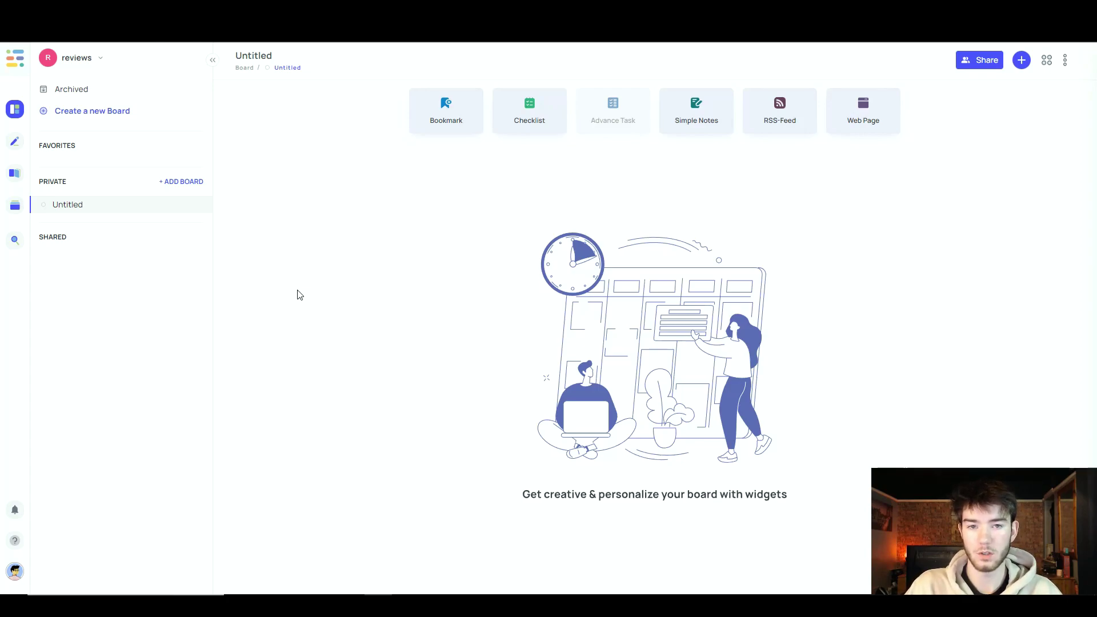
left_click(101, 60)
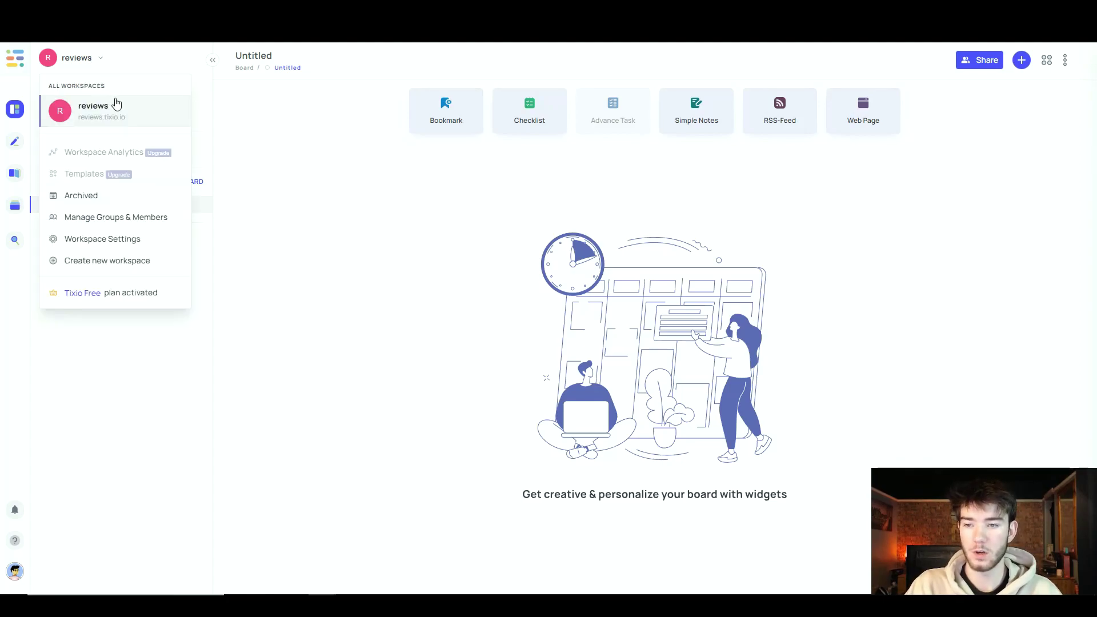
mouse_move(104, 150)
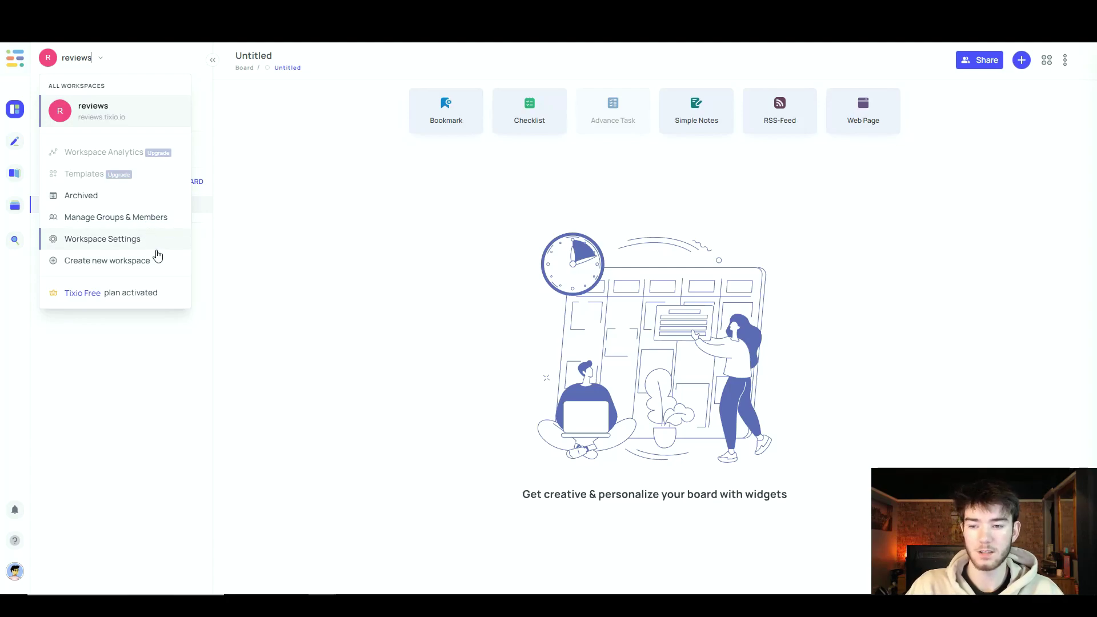
left_click(142, 326)
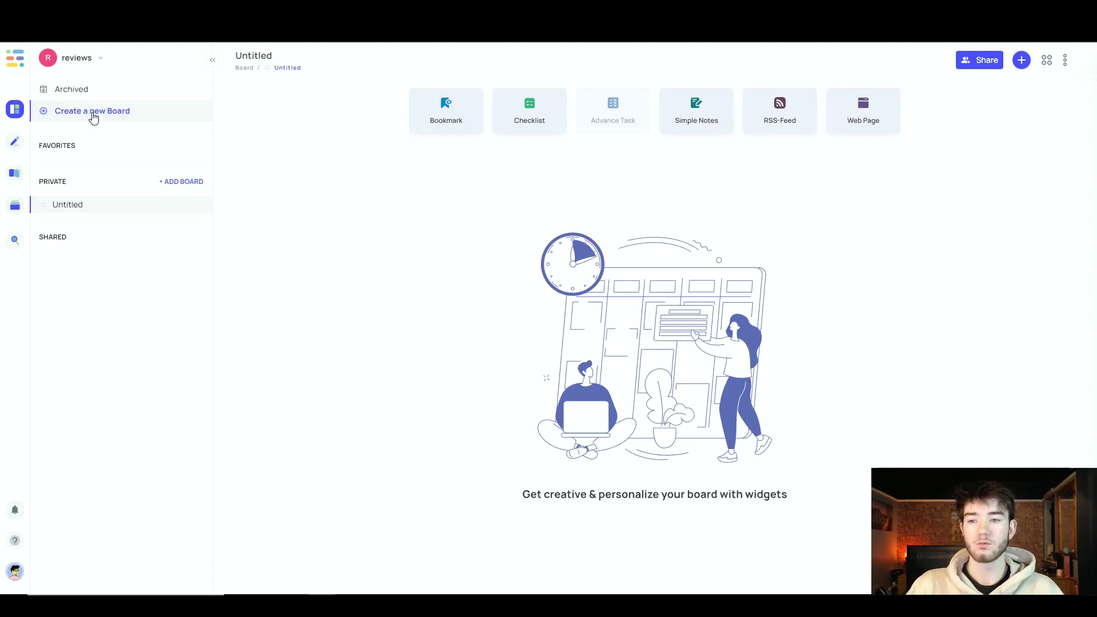
Create a new private board and name it "Tasks"
left_click(144, 114)
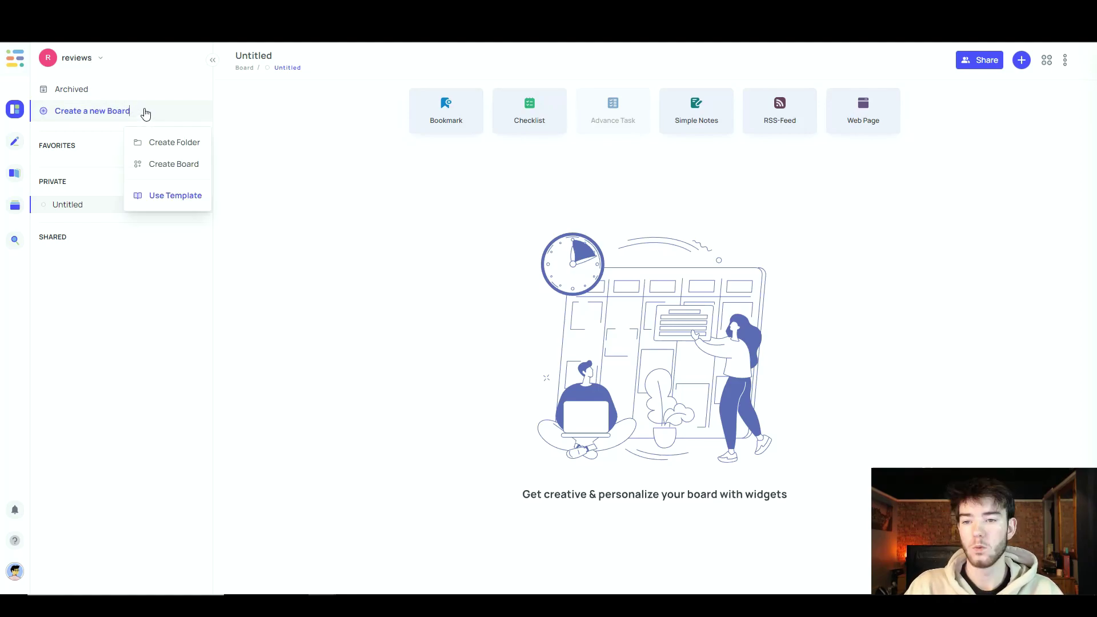
left_click(181, 165)
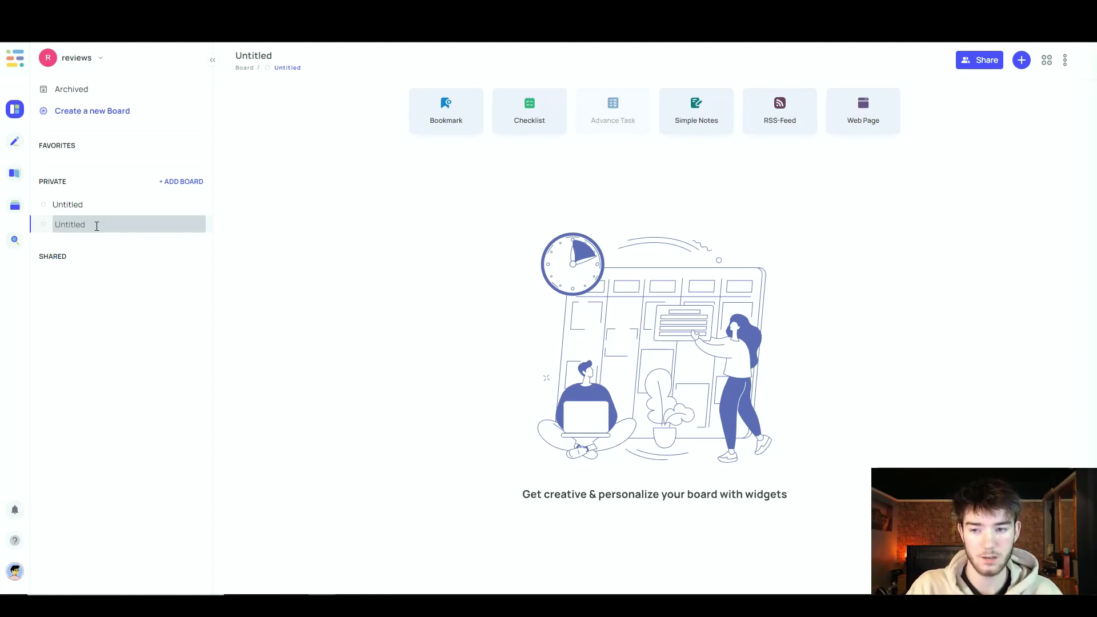
key("Return")
double_click(101, 225)
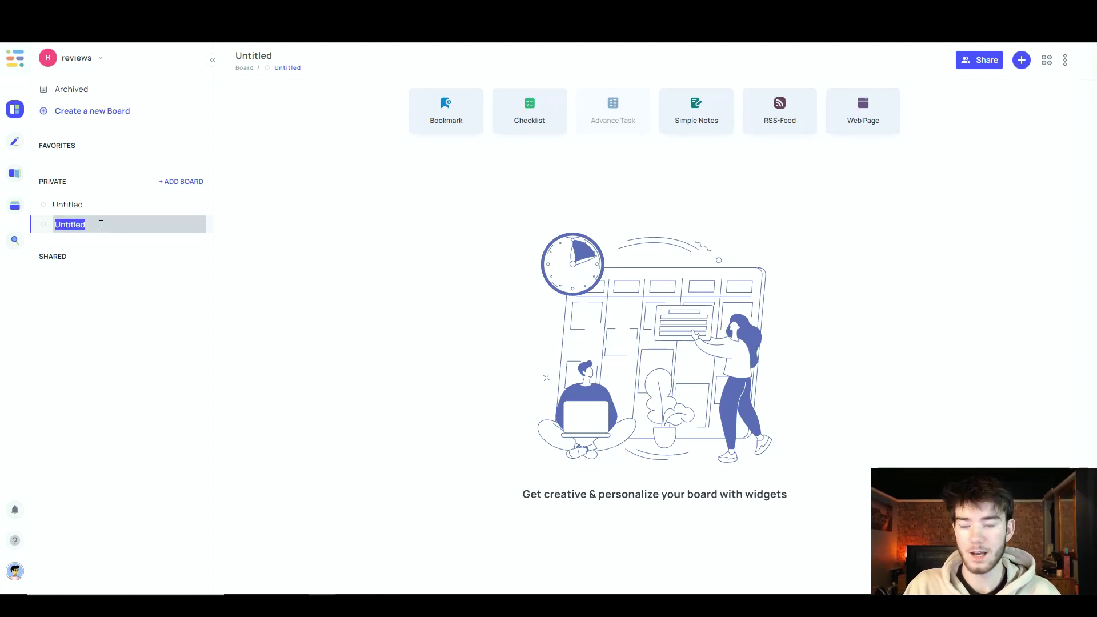
key("BackSpace")
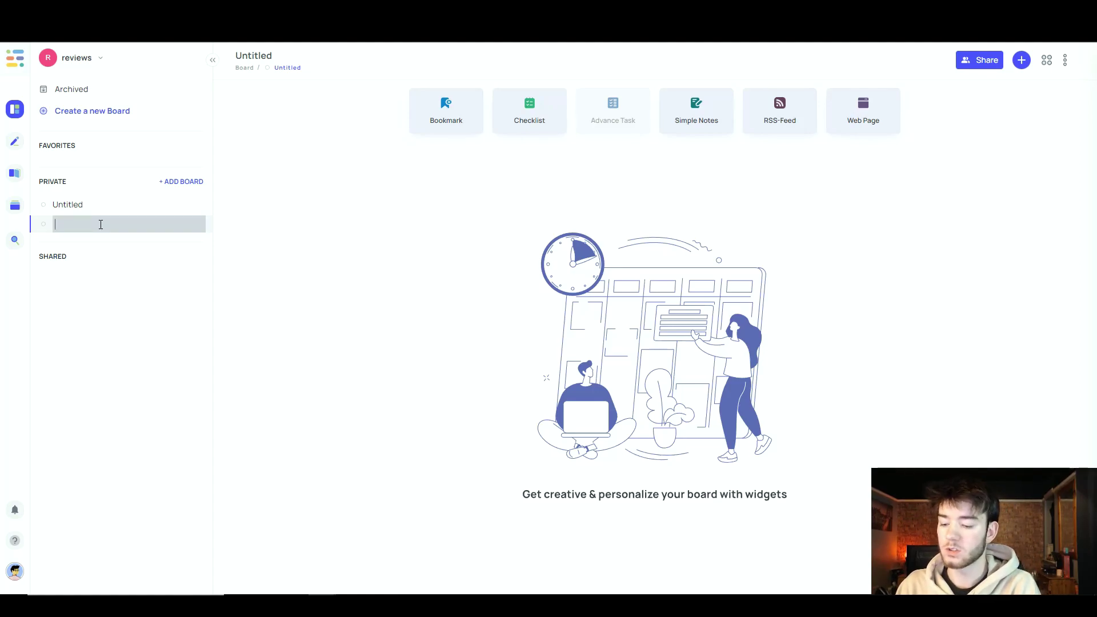
type("T")
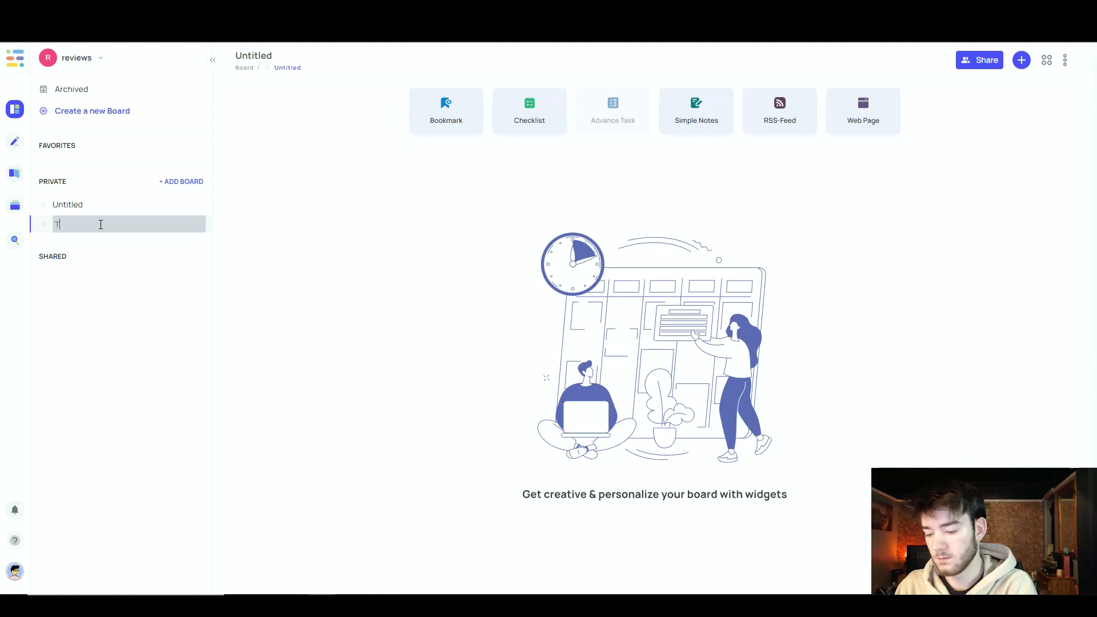
type("asks")
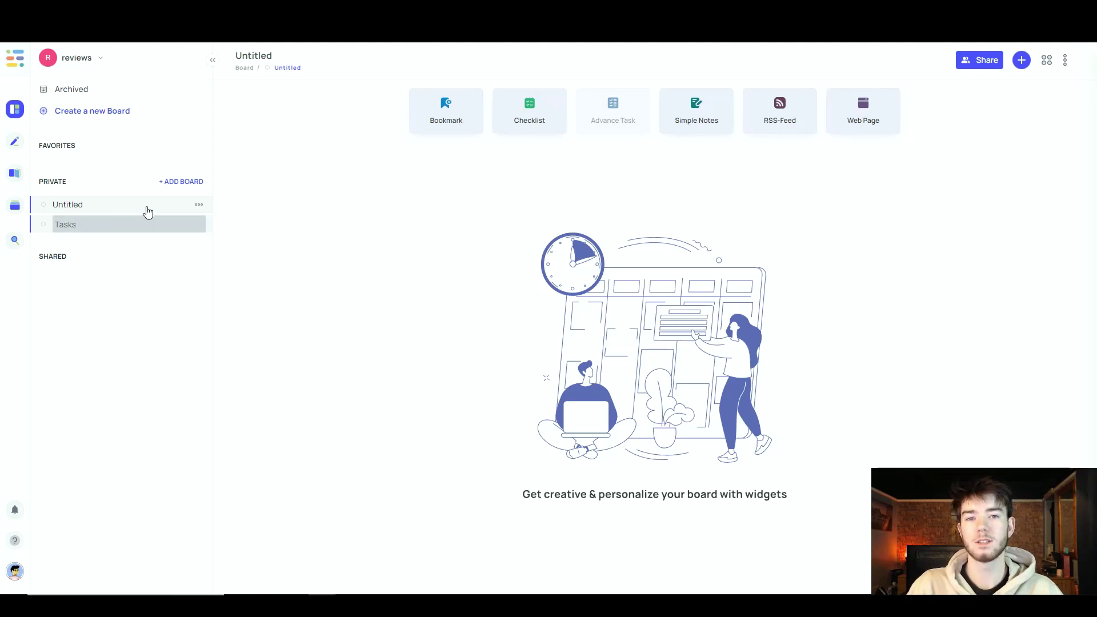
Permanently delete the private board named "Untitled"
left_click(199, 211)
left_click(163, 334)
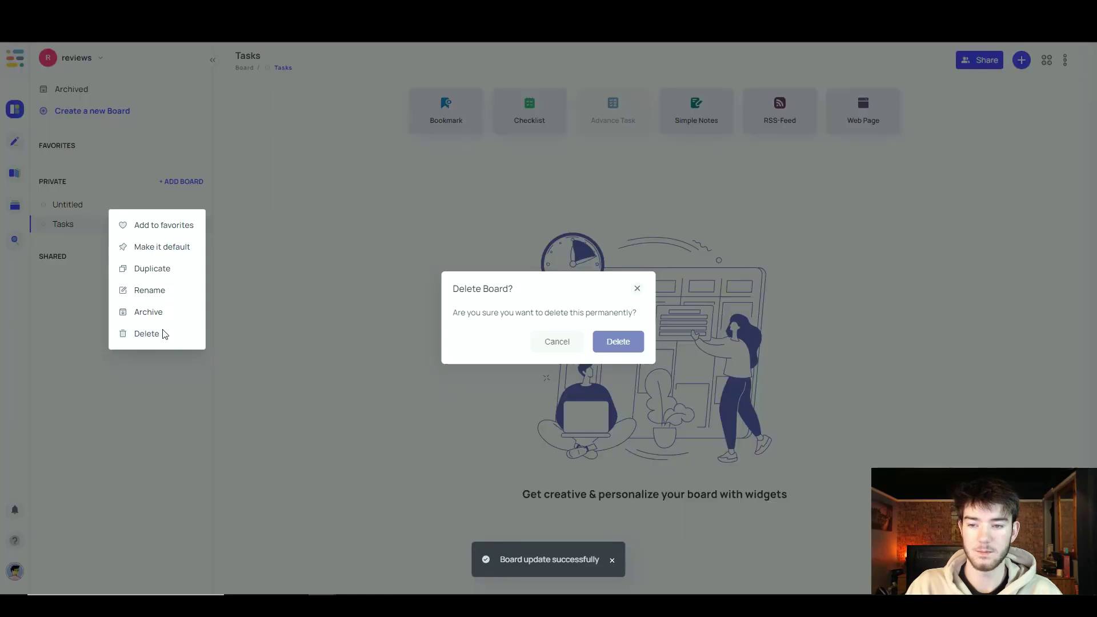
key("Return")
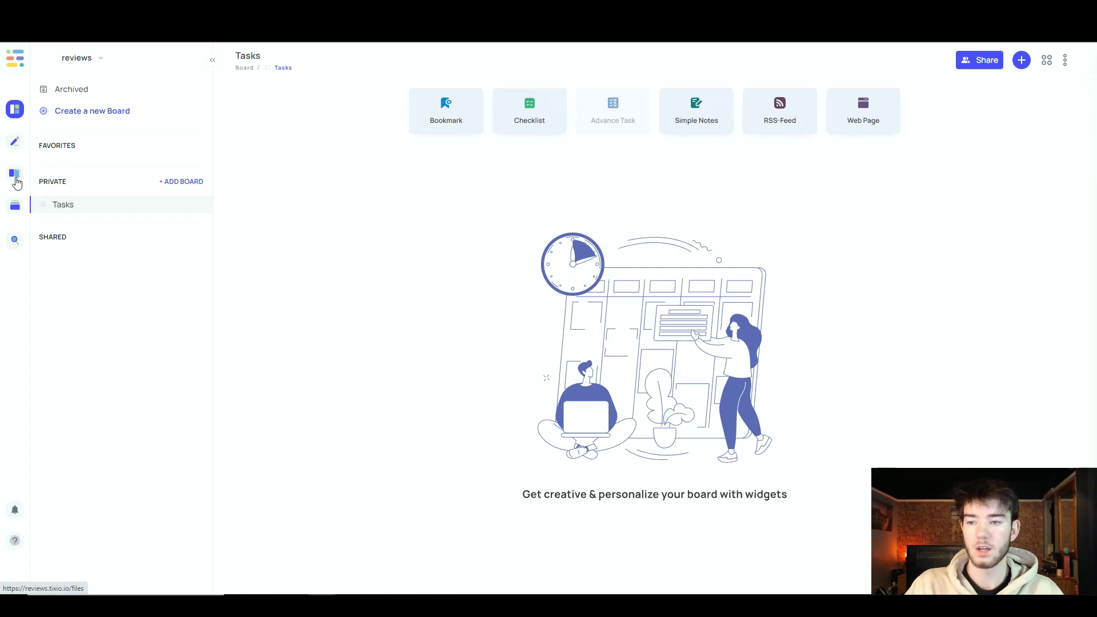
Look over the cloud files page, then the Tasks board's available widgets, board tools and page options
left_click(14, 174)
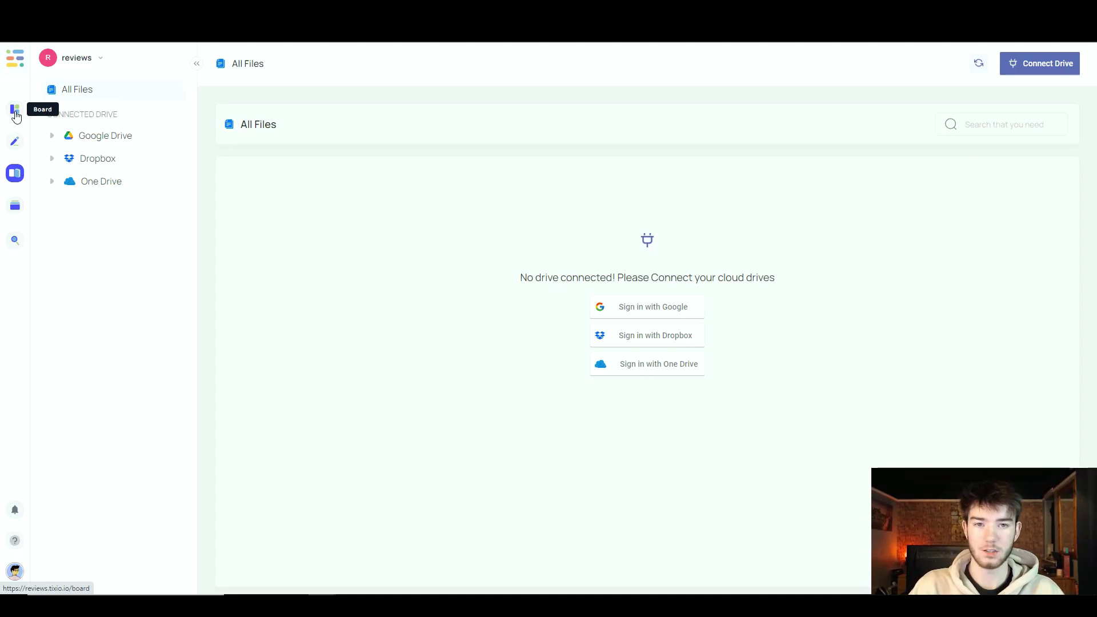
left_click(16, 114)
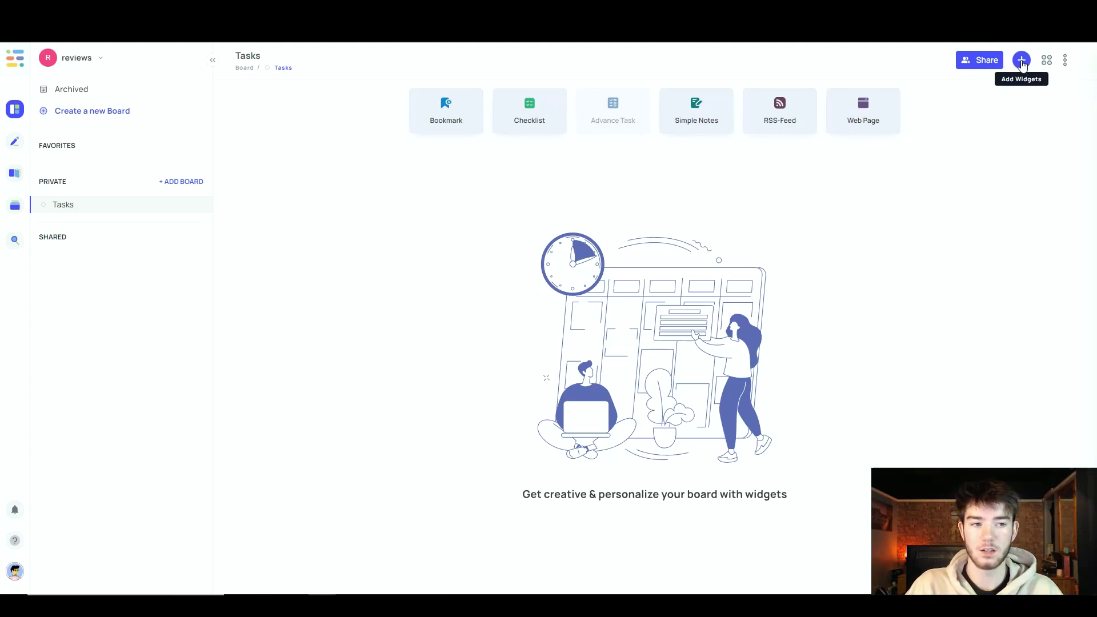
left_click(1021, 61)
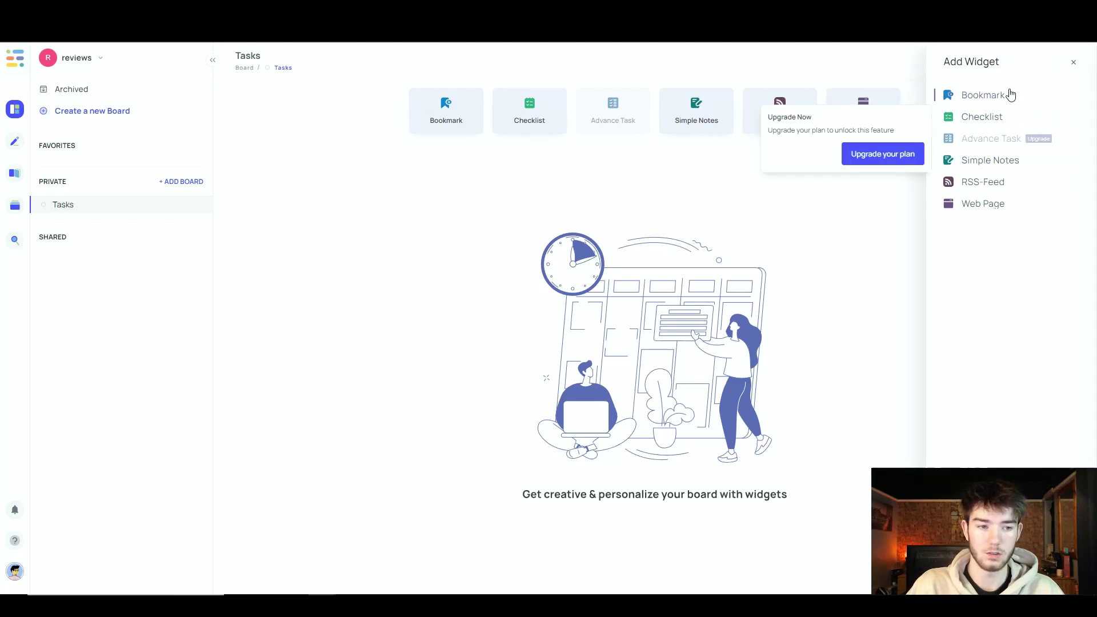
left_click(1073, 61)
left_click(1048, 62)
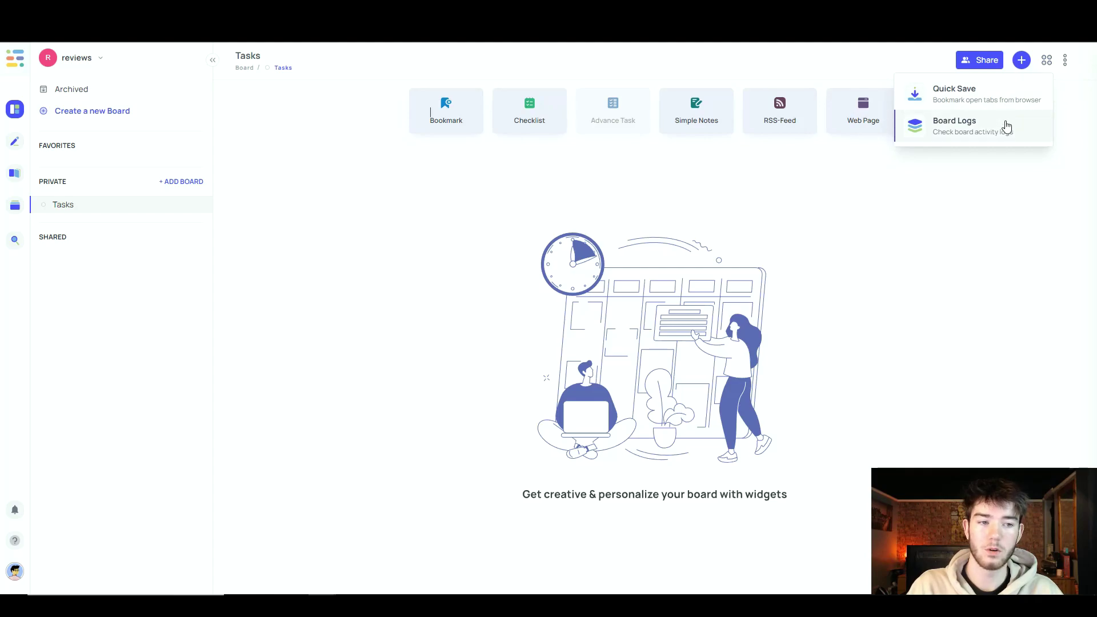
left_click(1066, 61)
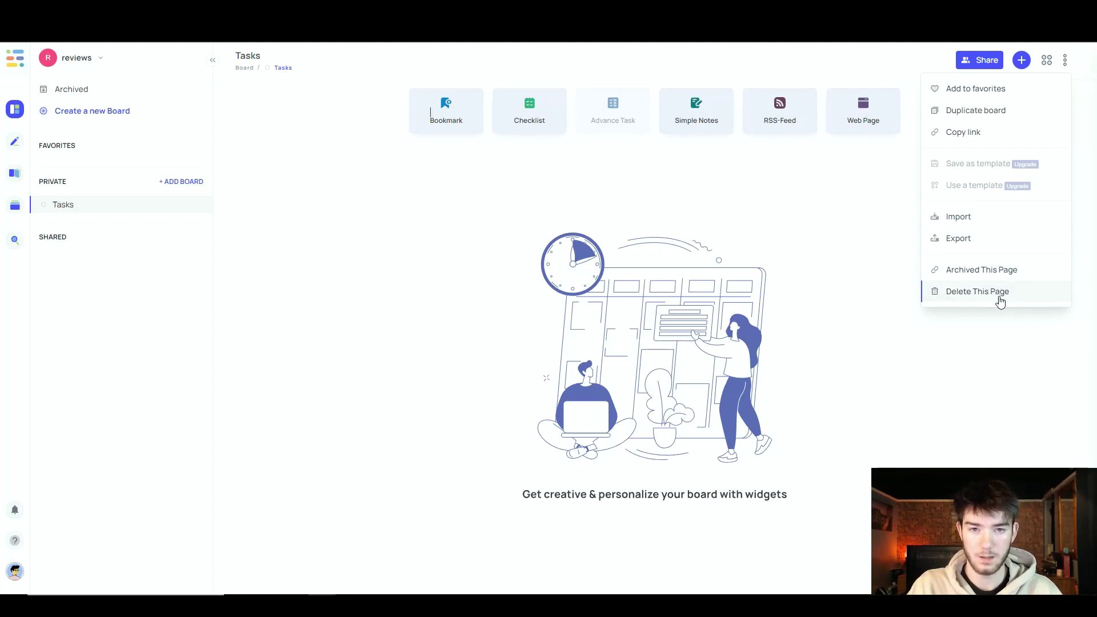
left_click(560, 217)
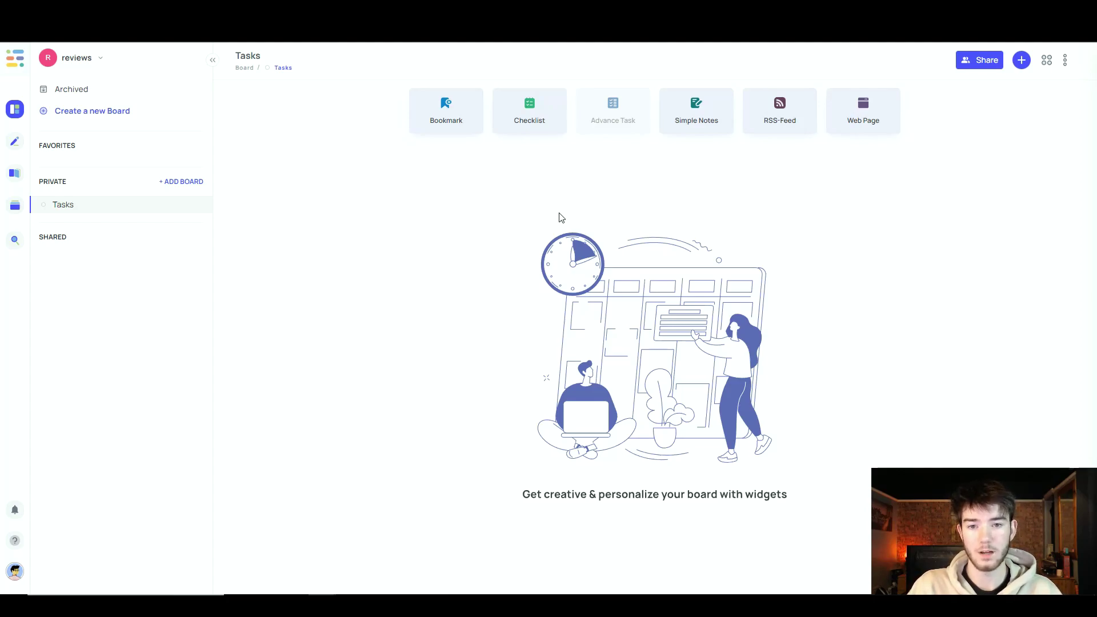
Add a Bookmark widget to the Tasks board and title it "Latest Task"
left_click(453, 125)
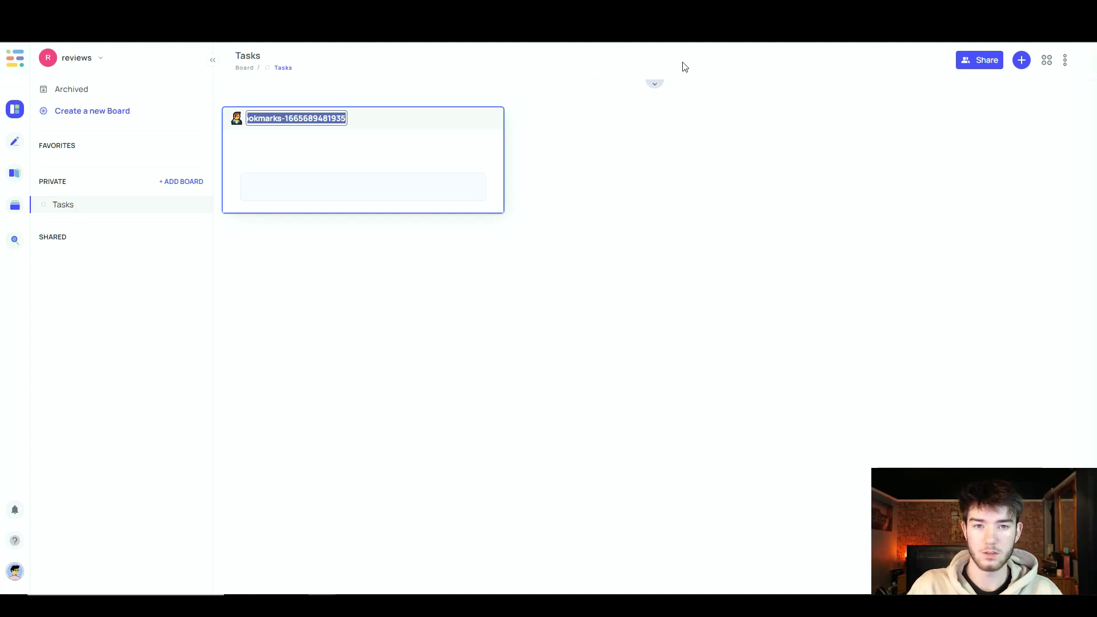
left_click(656, 87)
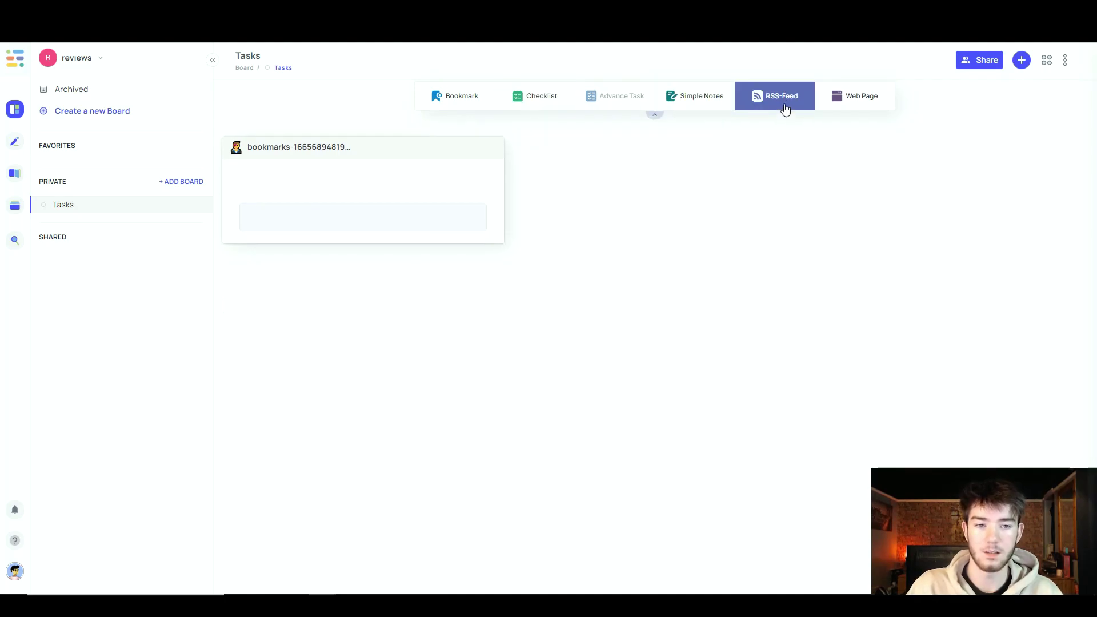
left_click(656, 116)
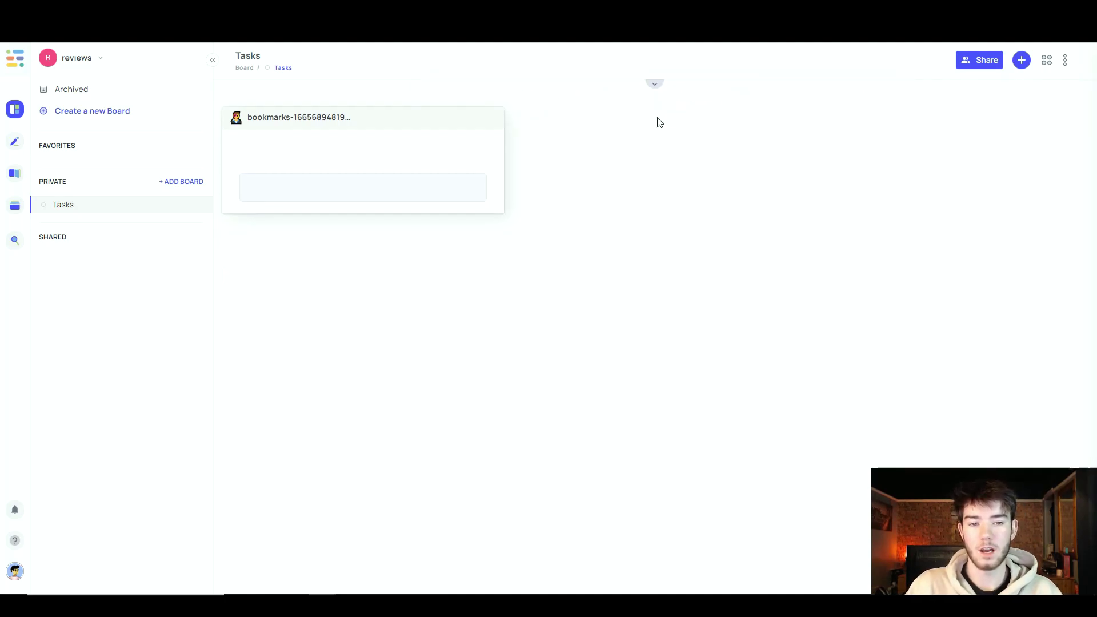
left_click(323, 118)
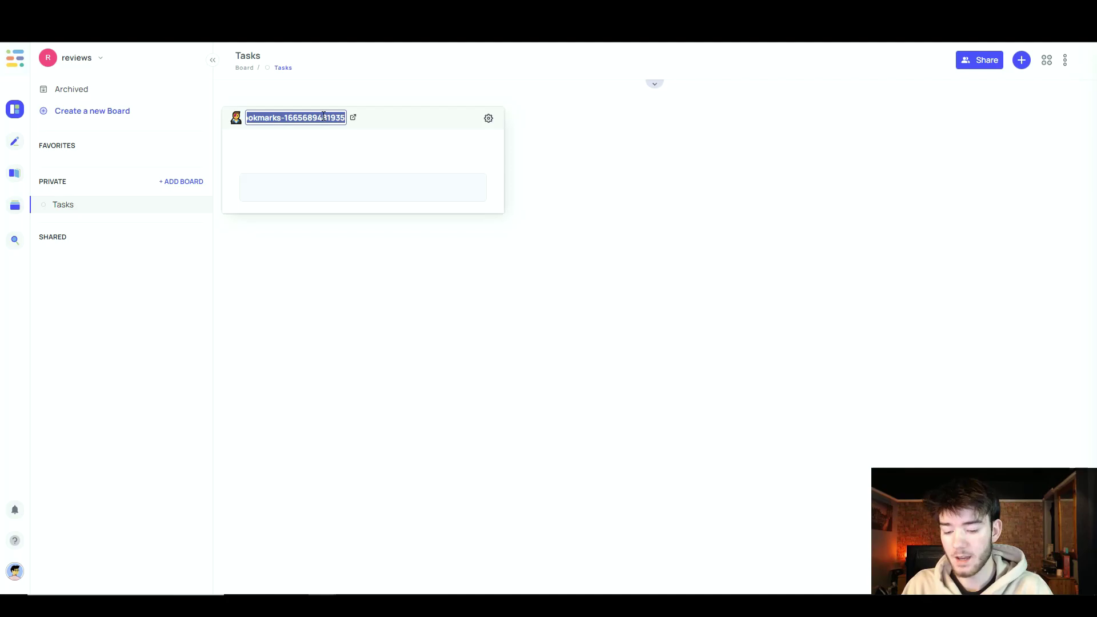
type("Latest Task")
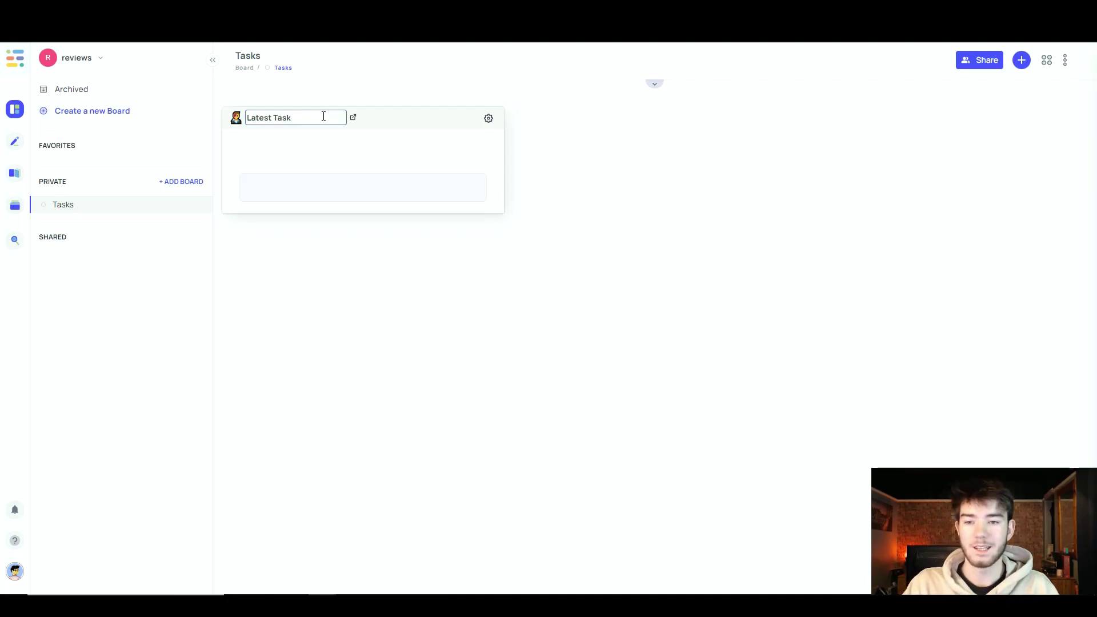
left_click(415, 98)
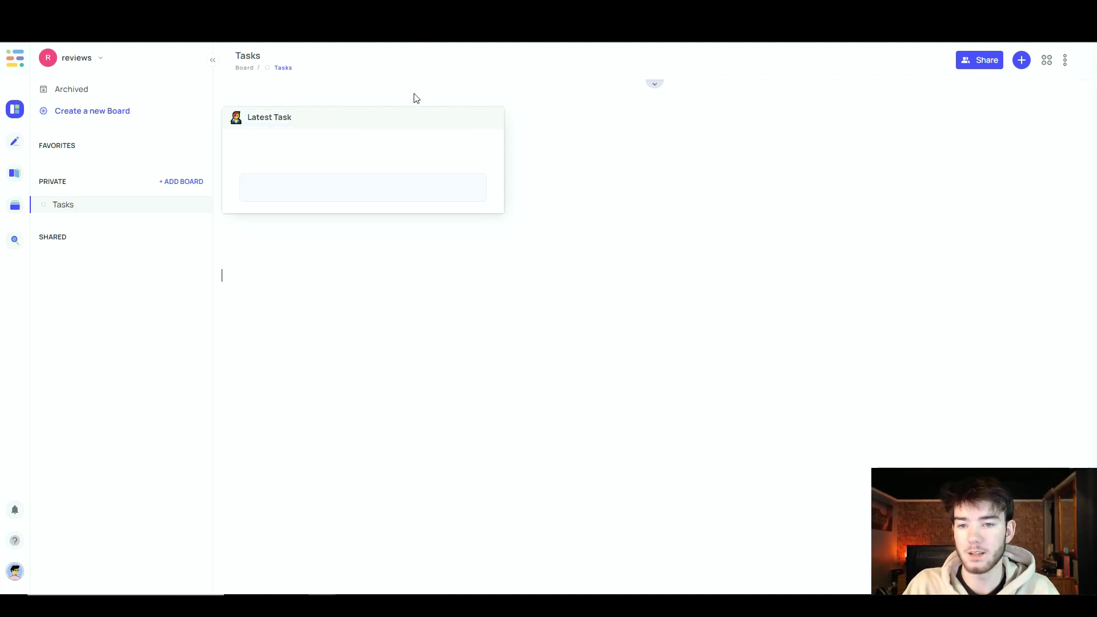
left_click(300, 181)
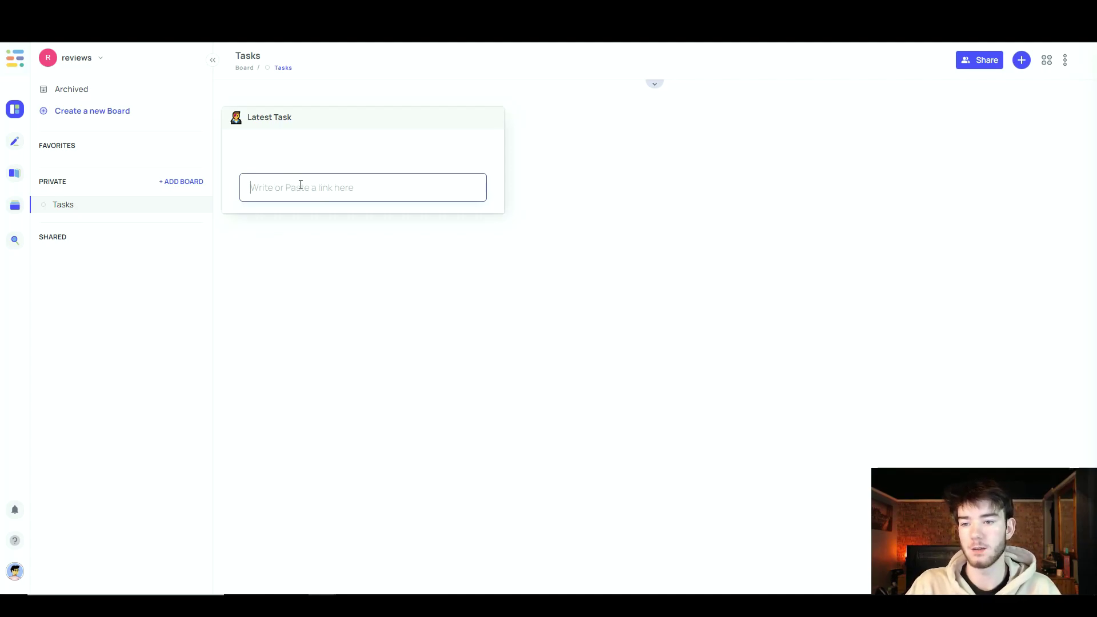
key("Escape")
Add a Checklist widget to the Tasks board and title it "Goals"
left_click(657, 86)
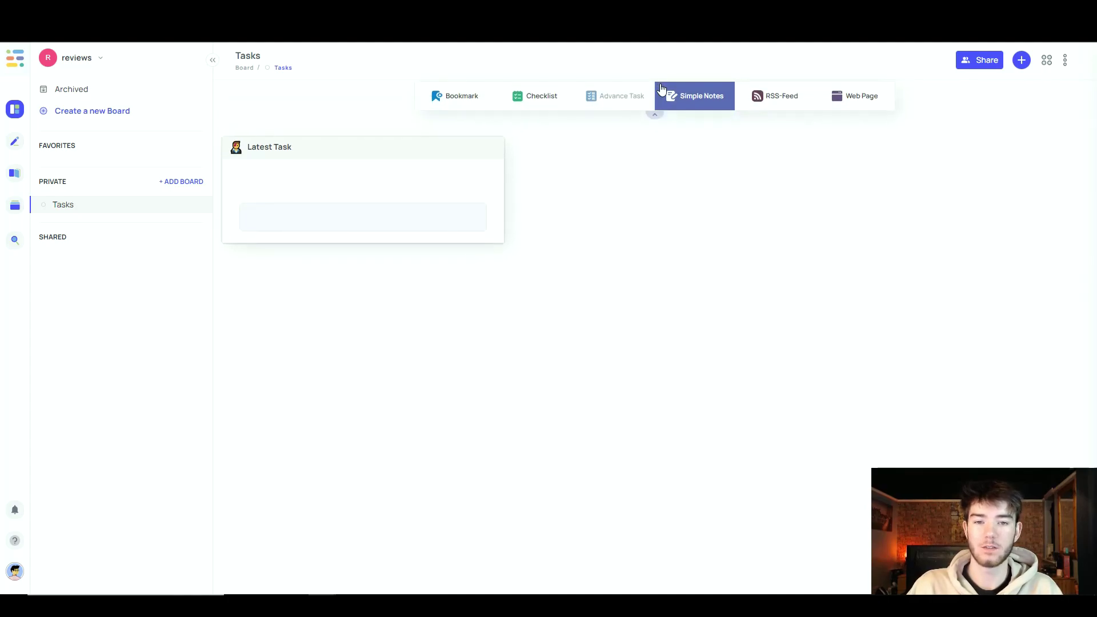
left_click(535, 97)
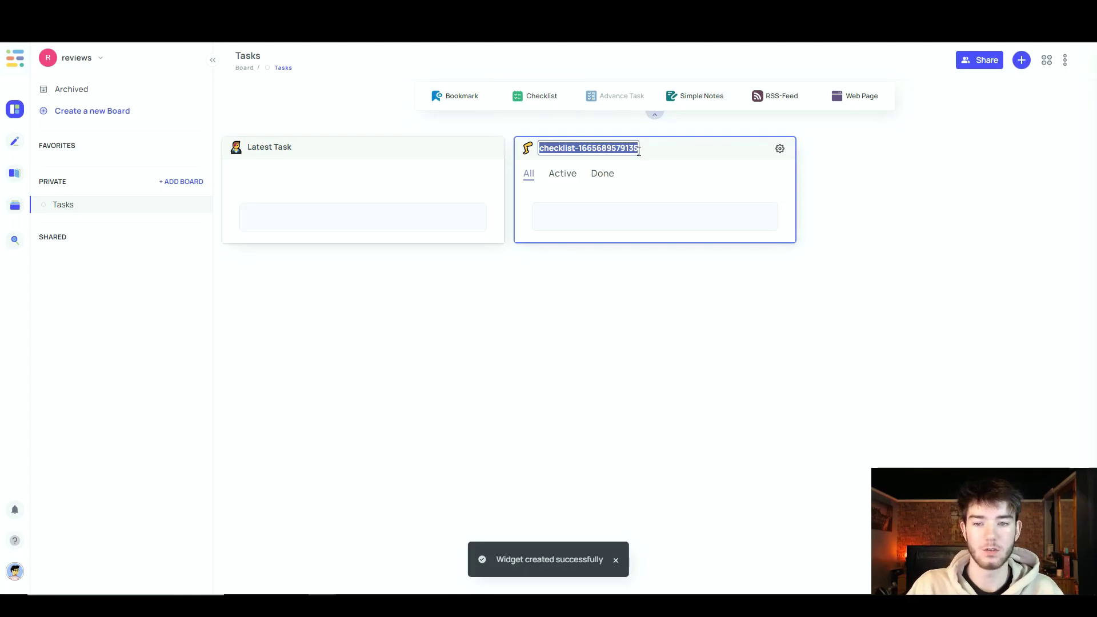
type("Goals")
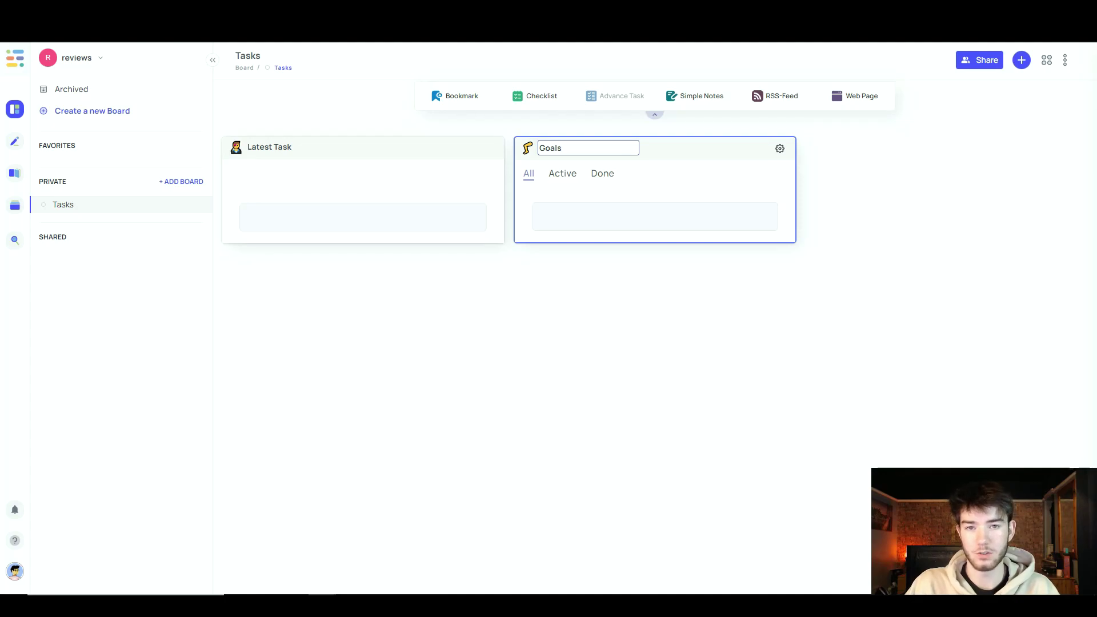
left_click(531, 186)
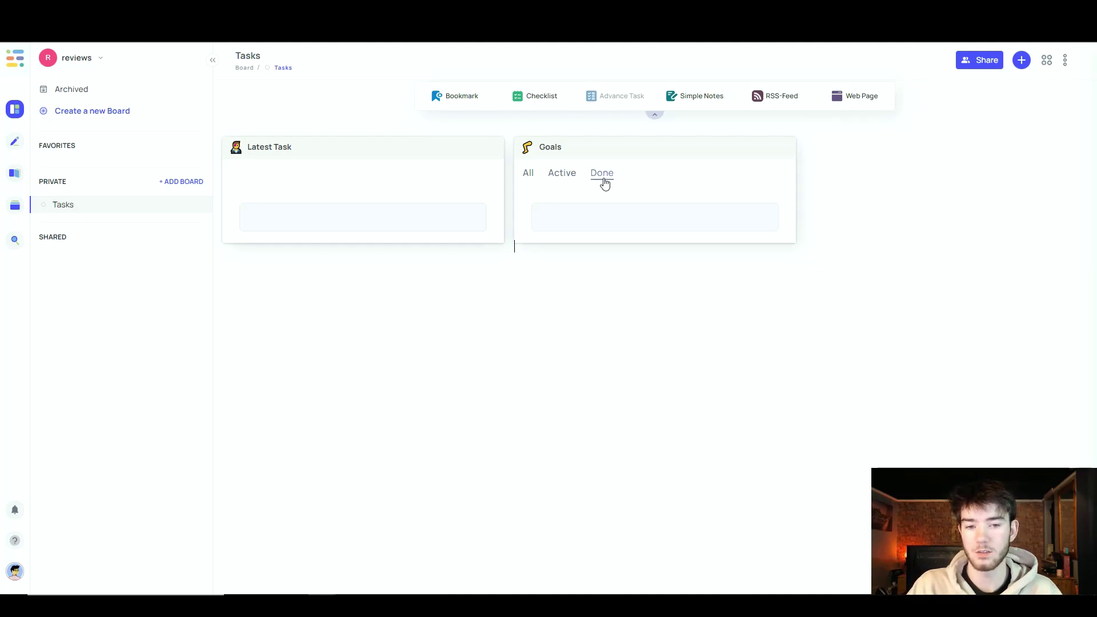
Add the tasks "Go for a run", "Review Tixio", "Import Videos", "Send emails" and "Upload images" to the Goals checklist
left_click(532, 174)
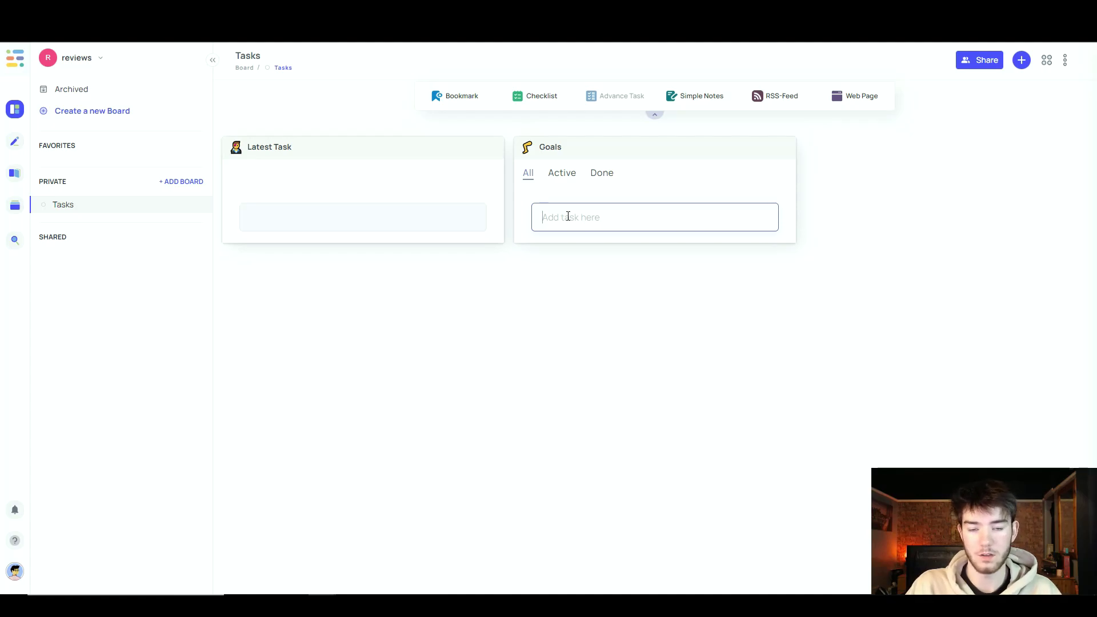
type("Go for a run")
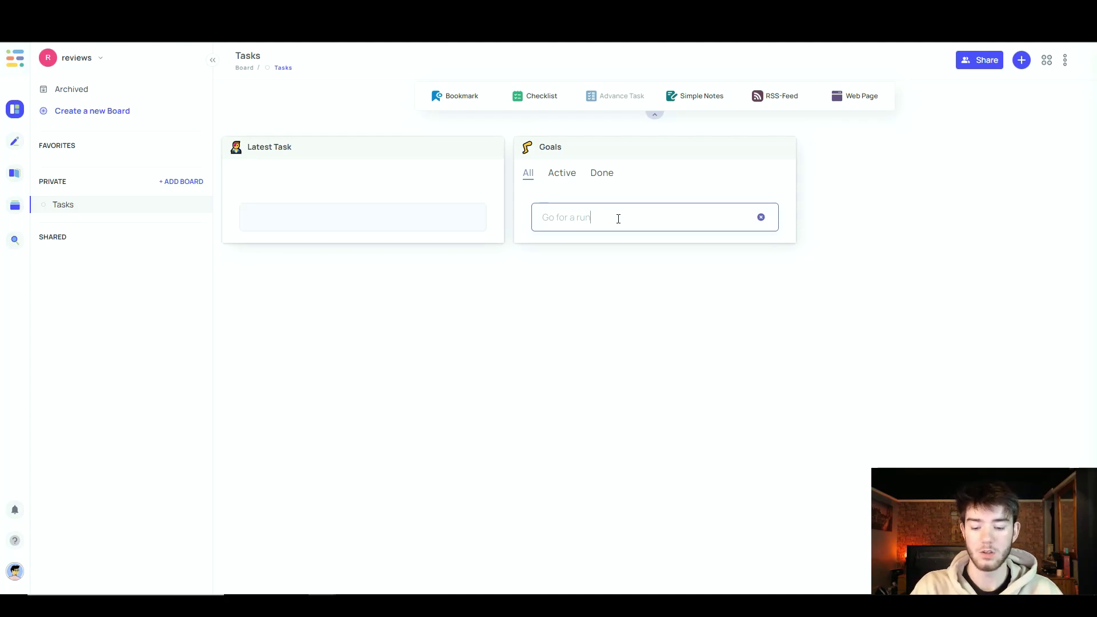
key("Return")
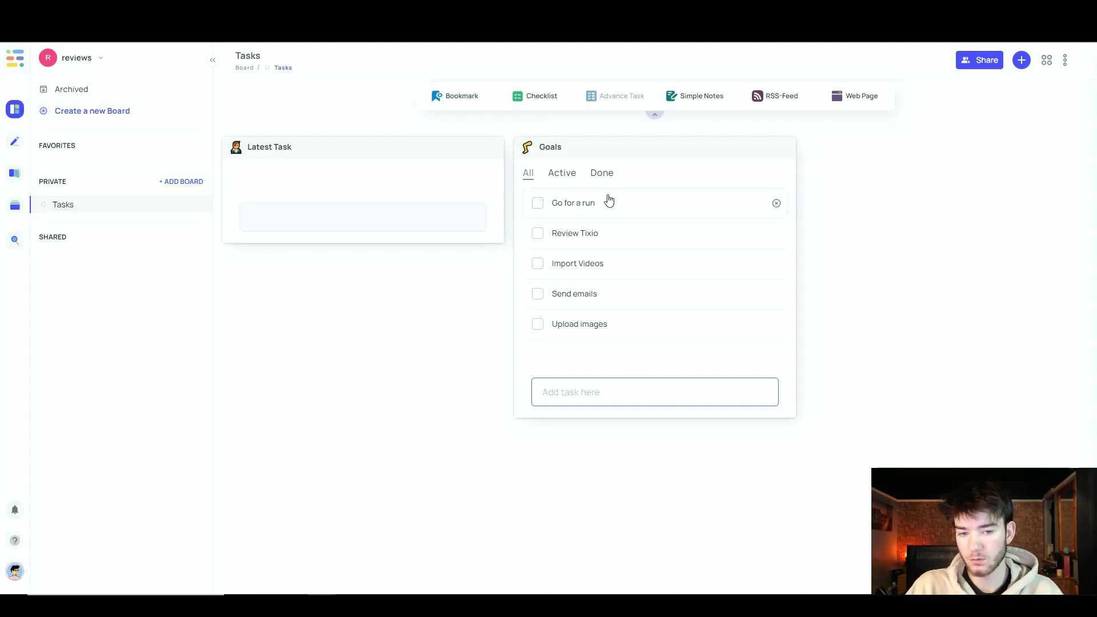
Mark "Review Tixio" as completed in the Goals checklist and view its active and done tasks
left_click(537, 234)
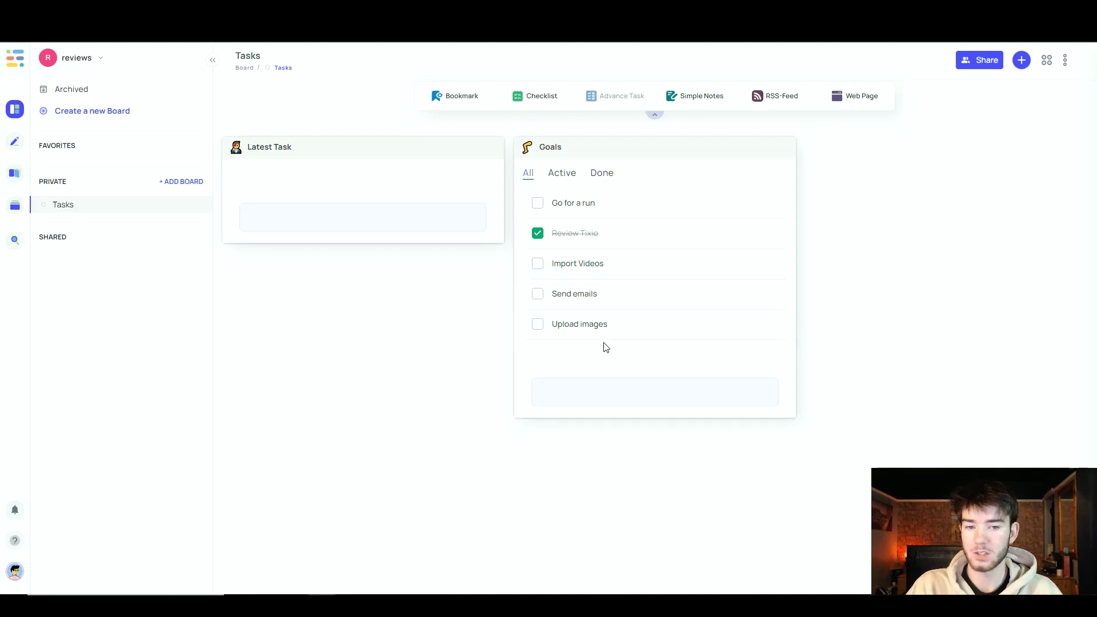
left_click(560, 176)
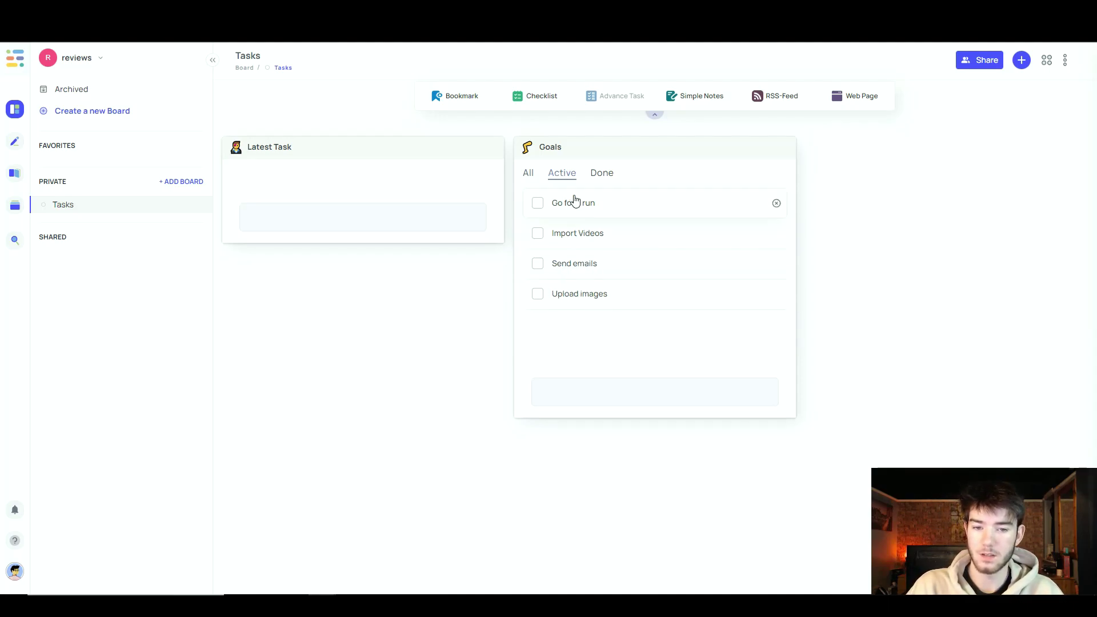
left_click(603, 175)
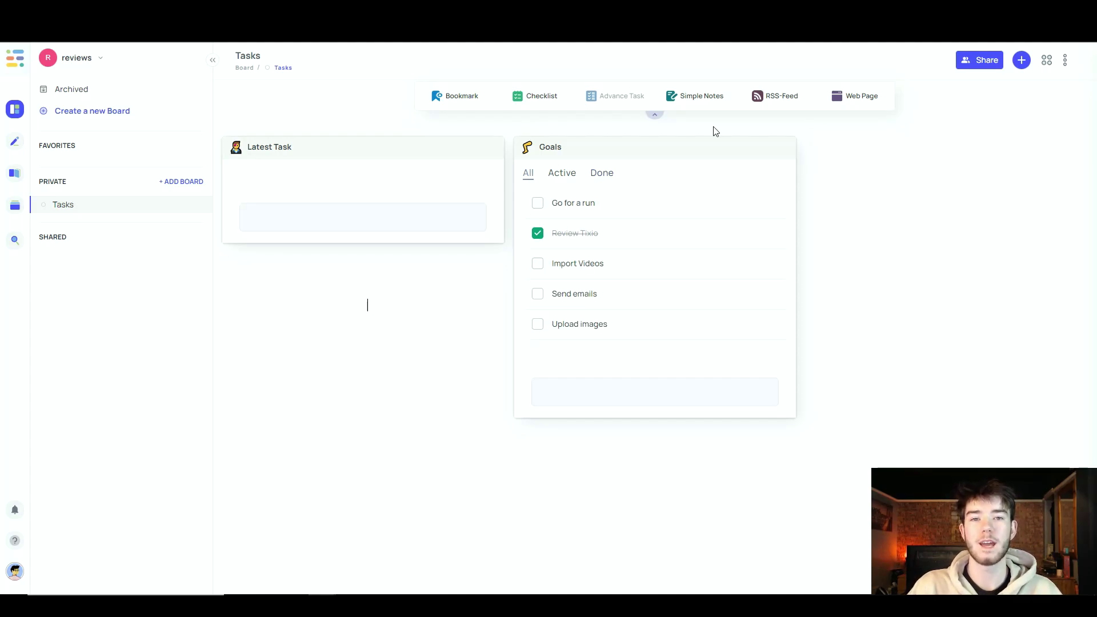
Add a Simple Notes widget titled "Ideas" with the lines "Make videos short and snappy" and "Create a website"
left_click(704, 97)
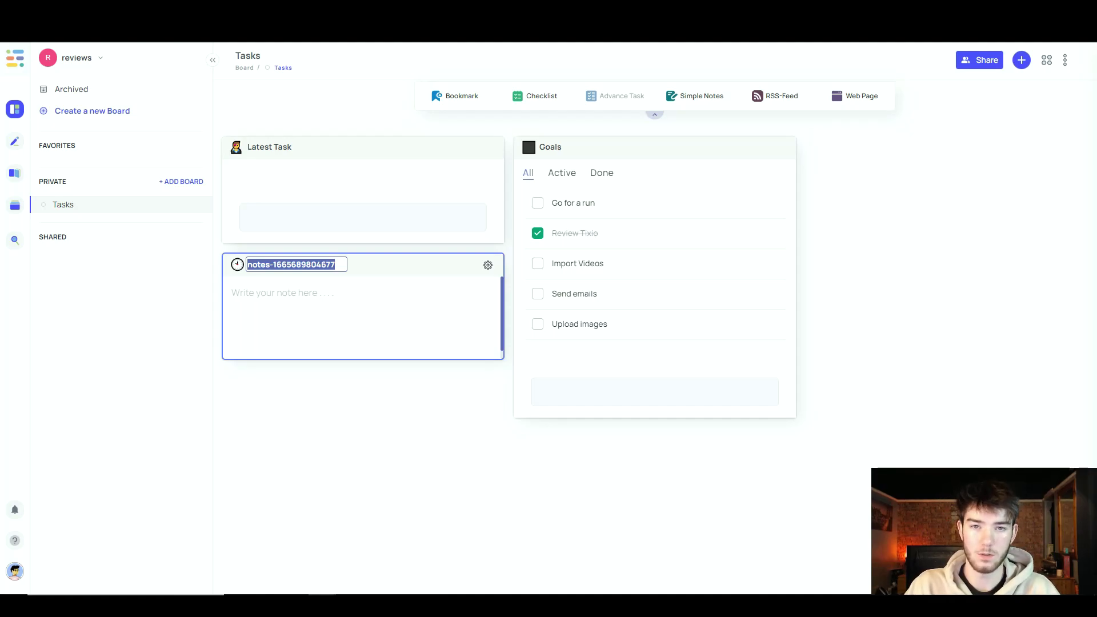
type("Ideas")
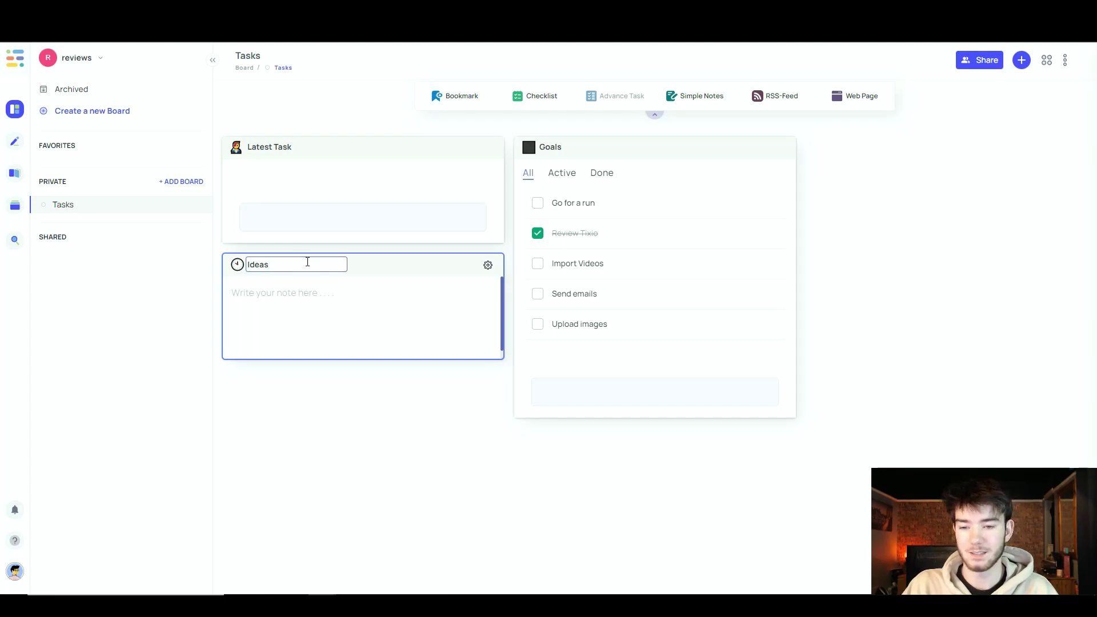
left_click(314, 289)
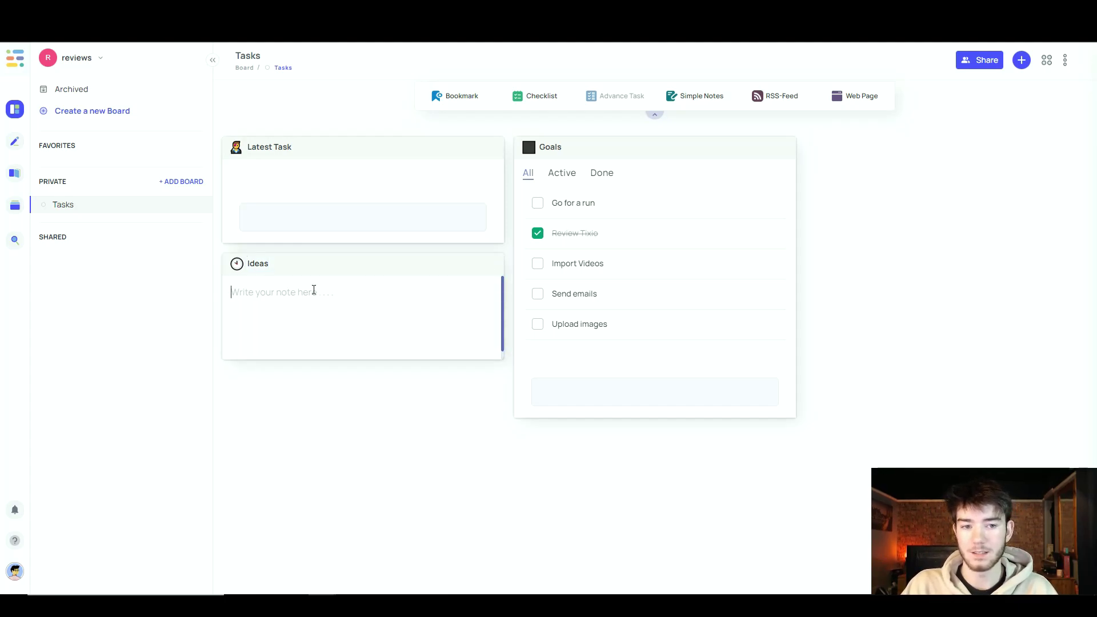
type("Make videos short and snappy Create a website")
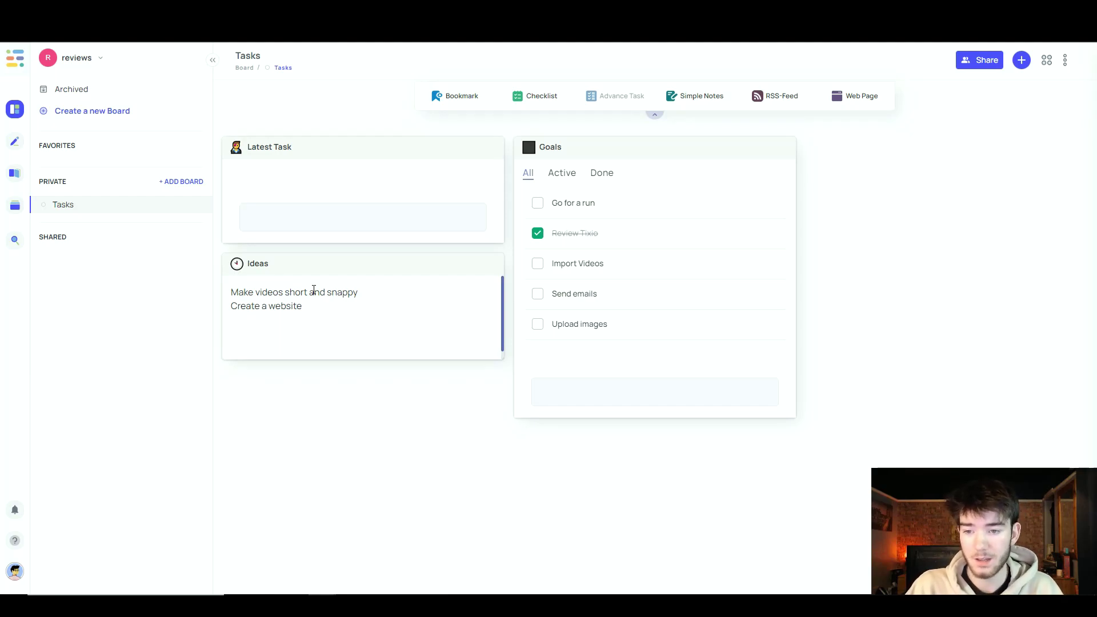
Add a second Simple Notes widget to the Tasks board and delete it
left_click(707, 102)
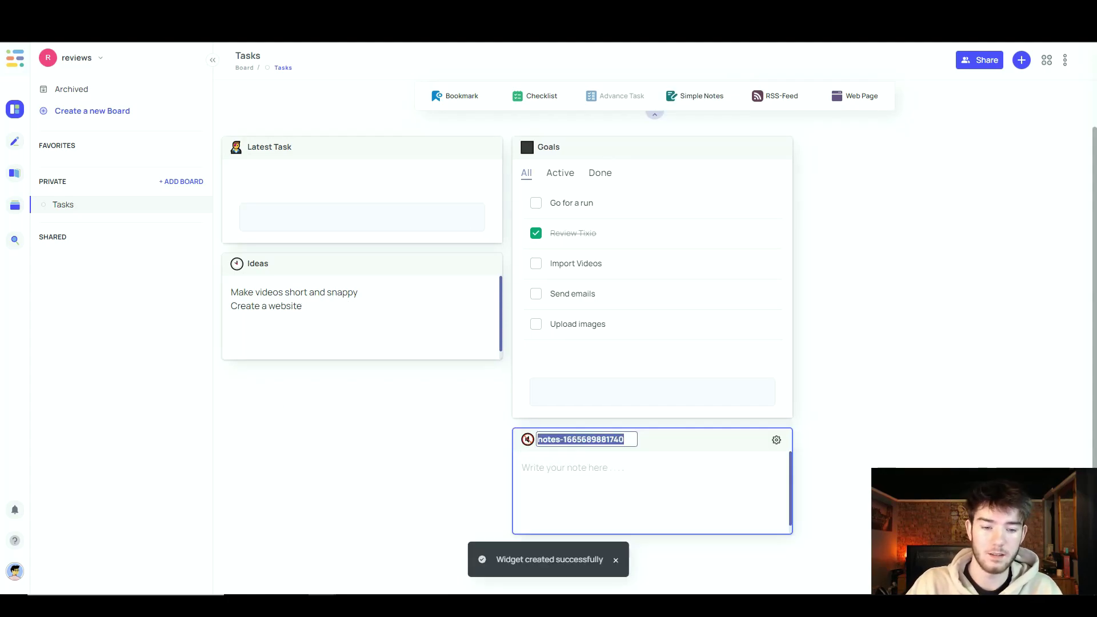
left_click(777, 439)
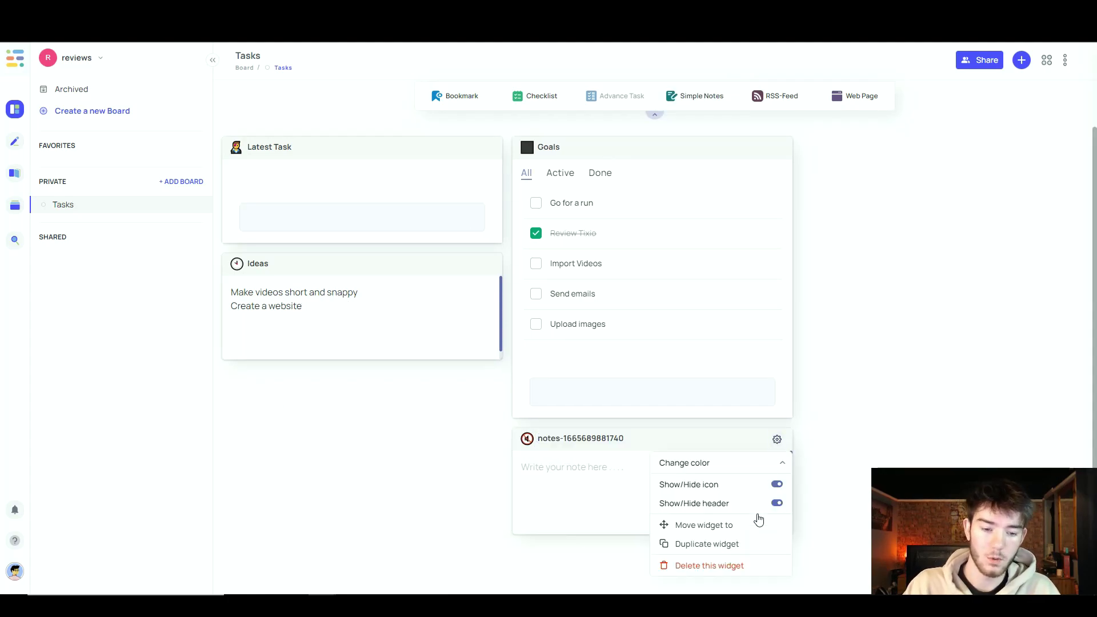
left_click(737, 567)
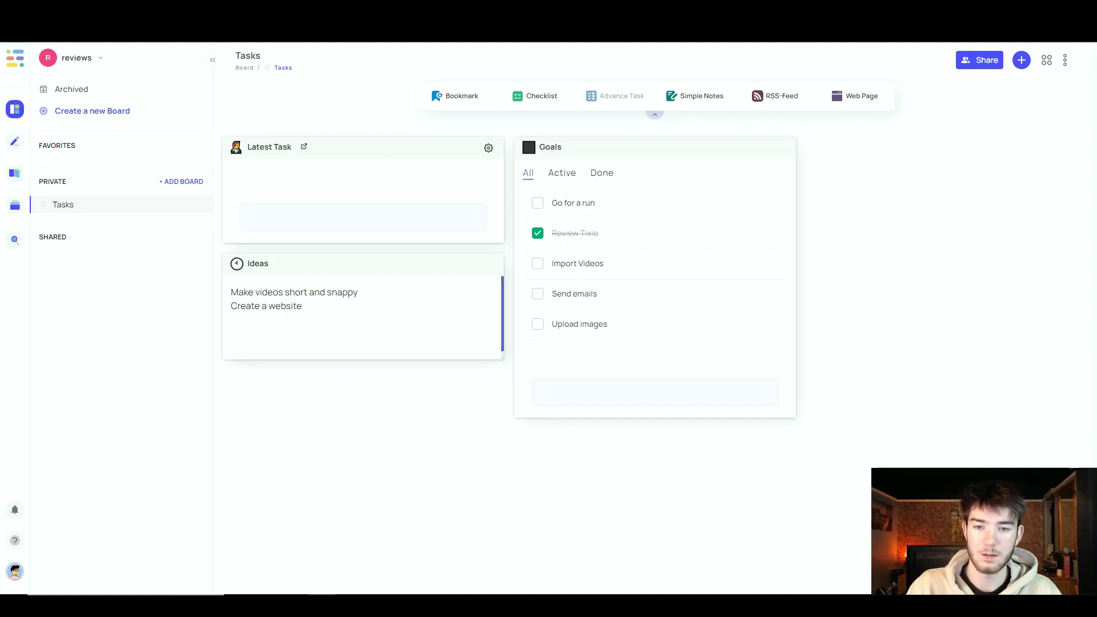
Move the Latest Task widget to the top of the second column, directly beside the Ideas widget
left_click_drag(394, 152, 891, 155)
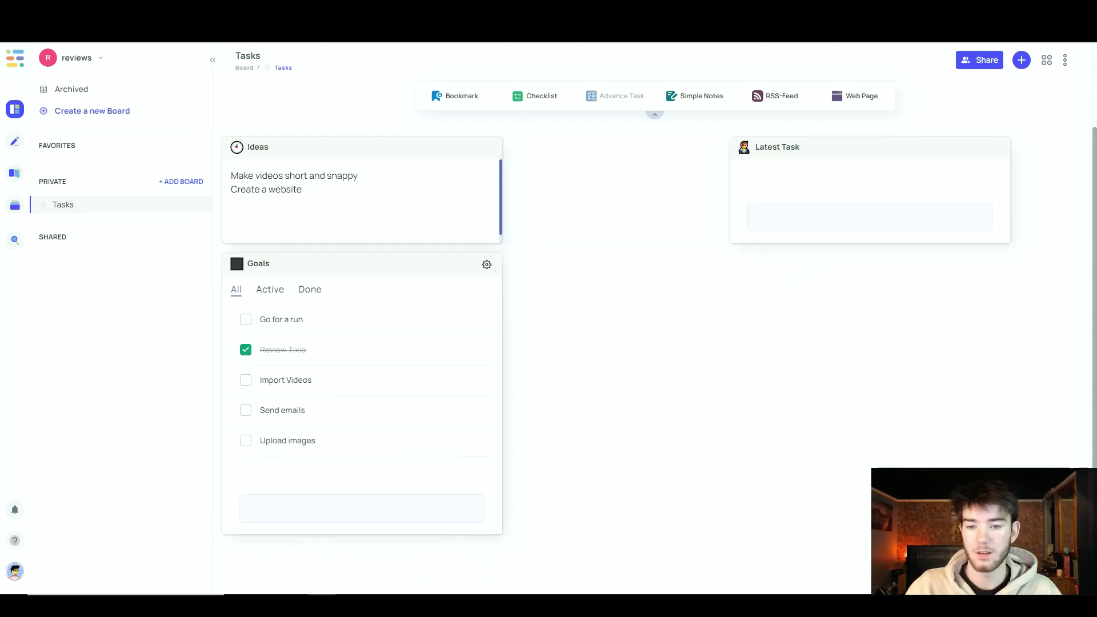
left_click_drag(838, 149, 646, 169)
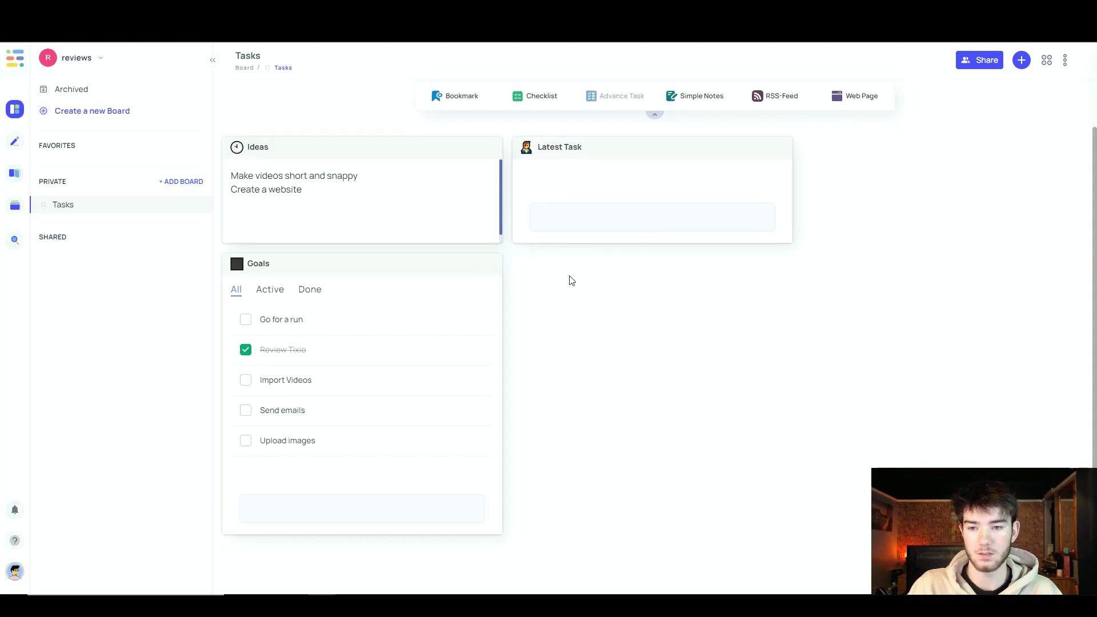
View the setup forms for the RSS-Feed and Web Page widgets without adding either one
left_click(781, 102)
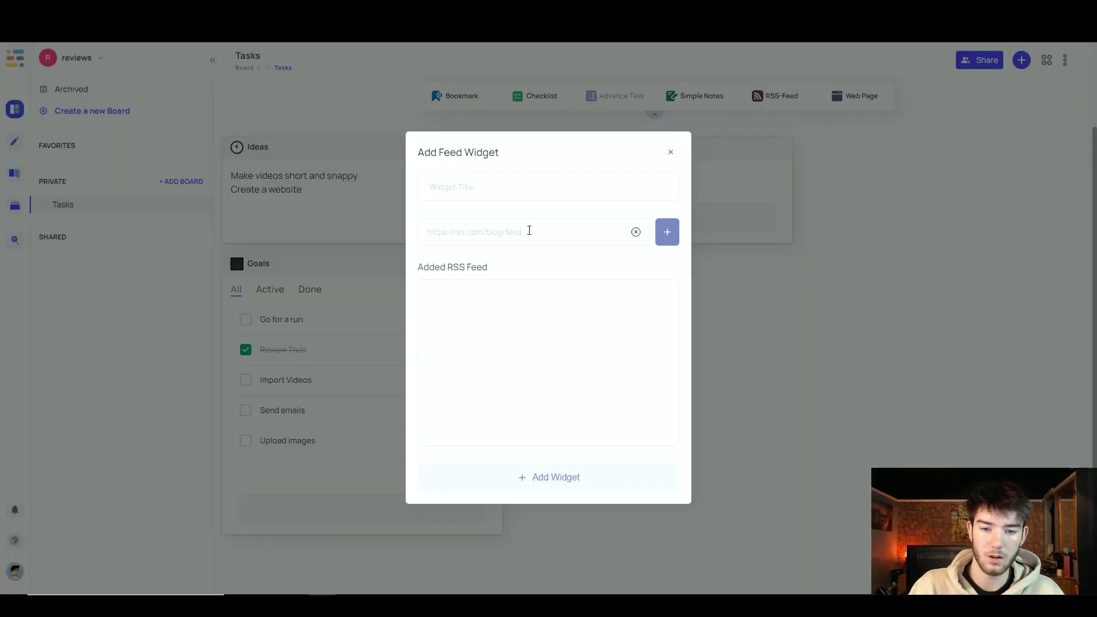
left_click(670, 152)
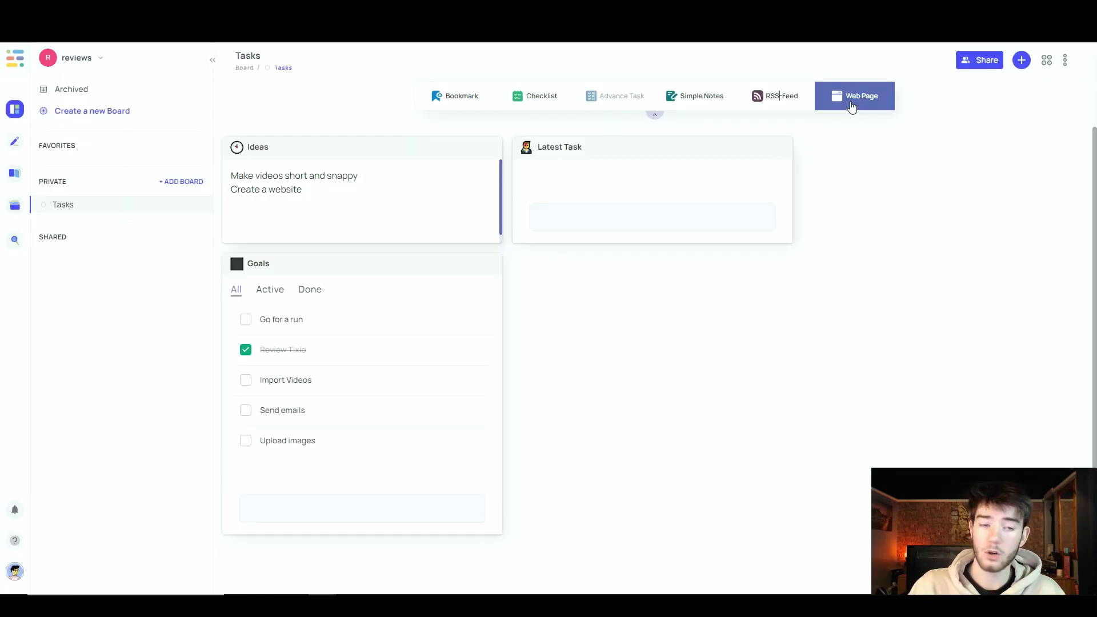
left_click(851, 105)
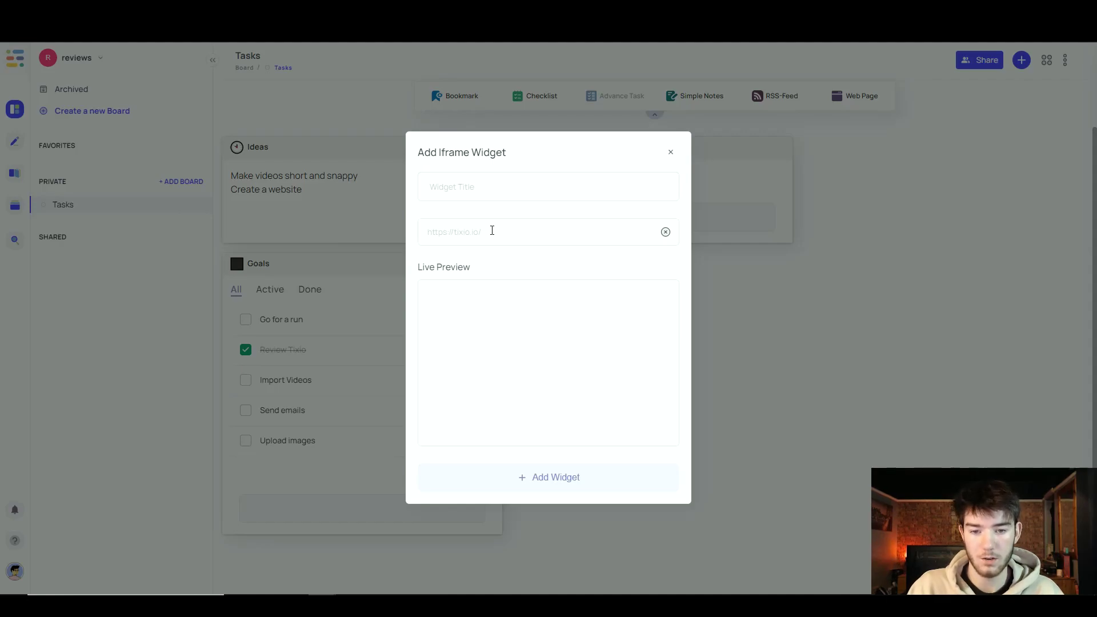
key("Escape")
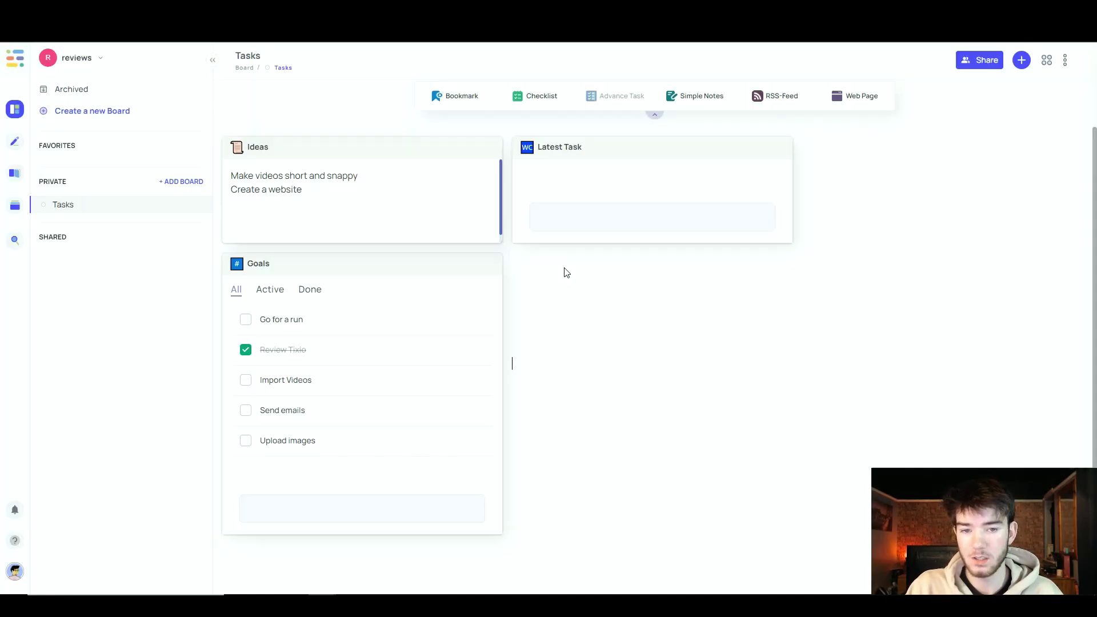
Try the green theme and a custom dark blue header on the Ideas widget, and set its theme colour to bright blue
mouse_move(488, 151)
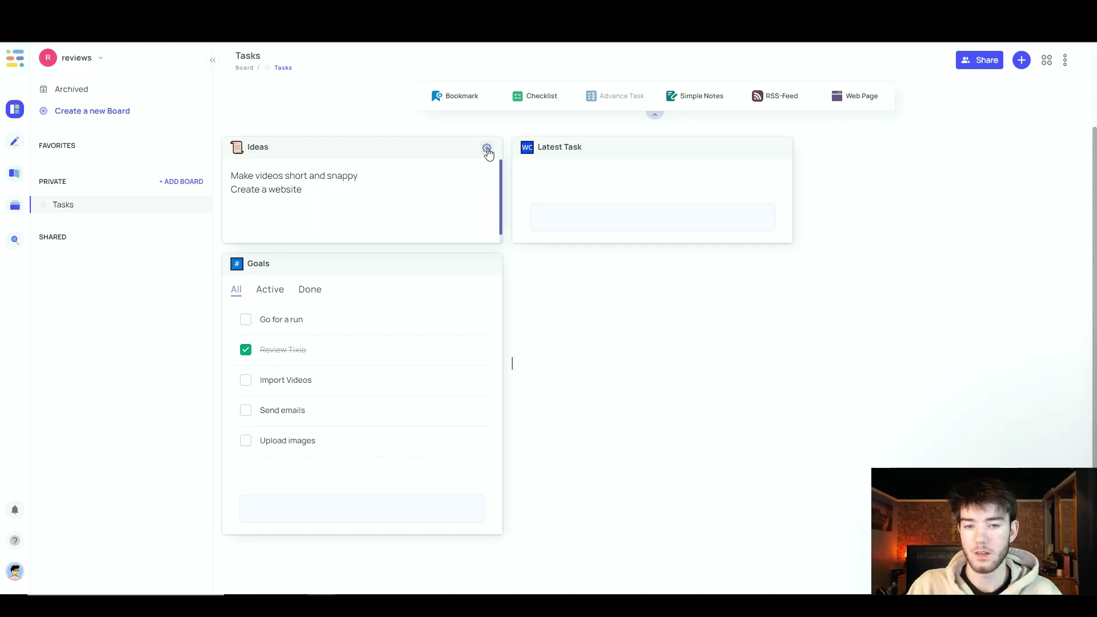
left_click(487, 150)
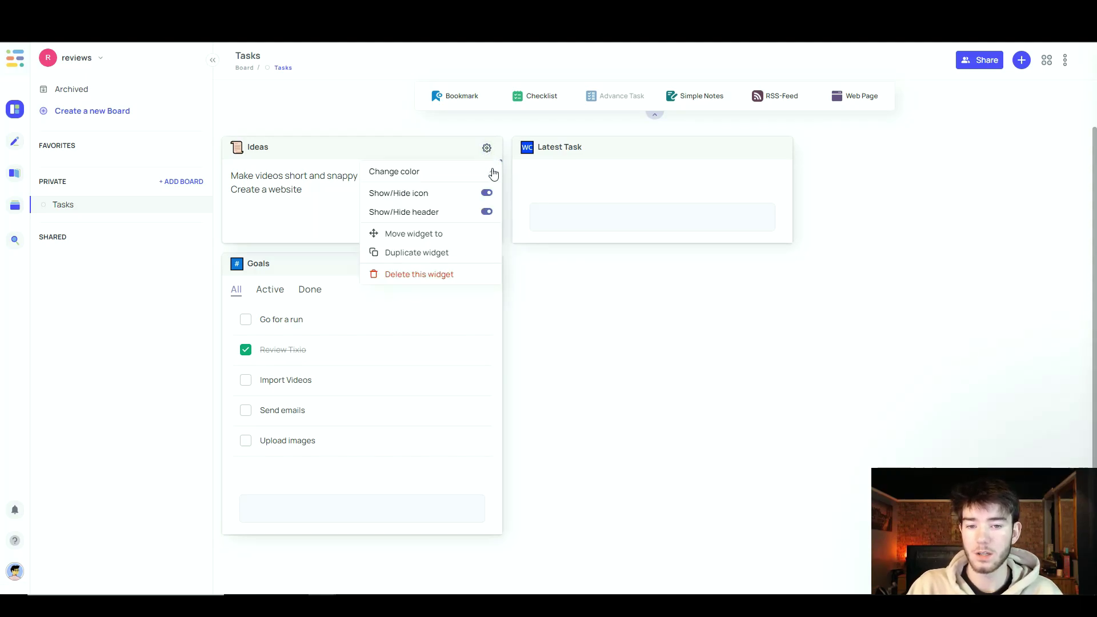
left_click(491, 171)
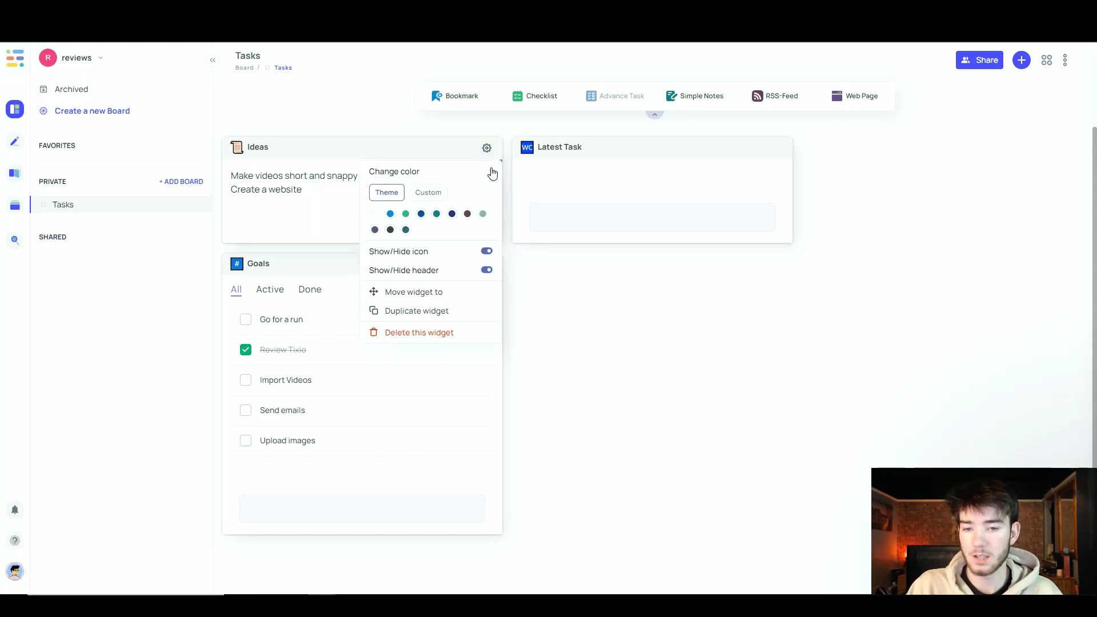
left_click(391, 215)
left_click(406, 214)
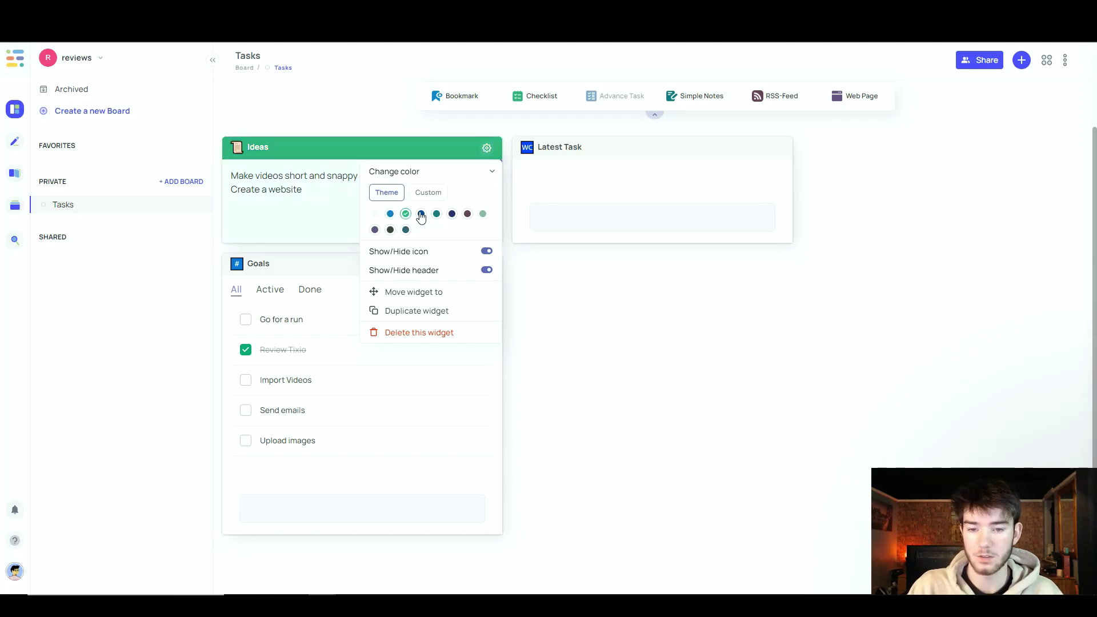
left_click(429, 197)
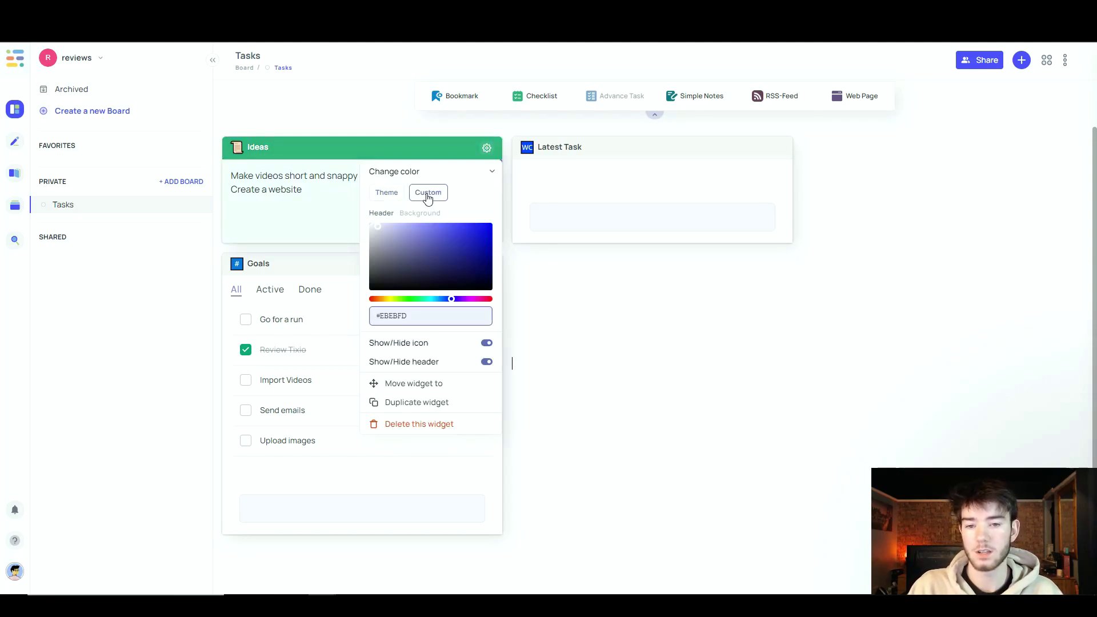
mouse_move(431, 252)
left_mouse_down()
mouse_move(486, 234)
mouse_move(465, 260)
mouse_move(483, 261)
mouse_move(473, 272)
left_mouse_up()
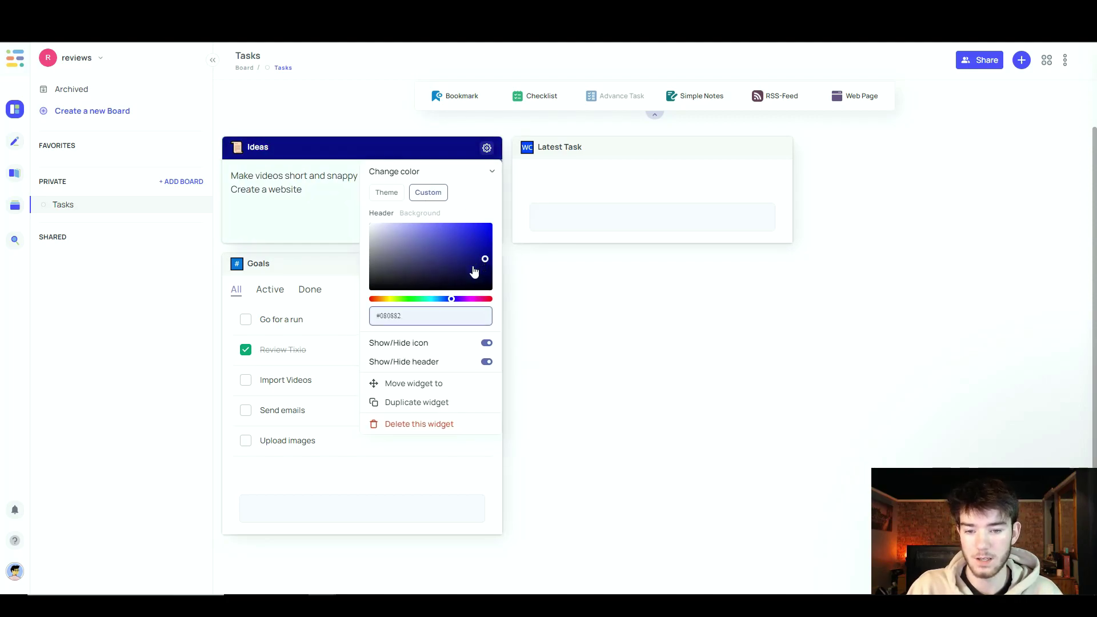
left_click(490, 171)
Hide and show the Ideas widget's icon and header again, and close its settings
left_click(487, 195)
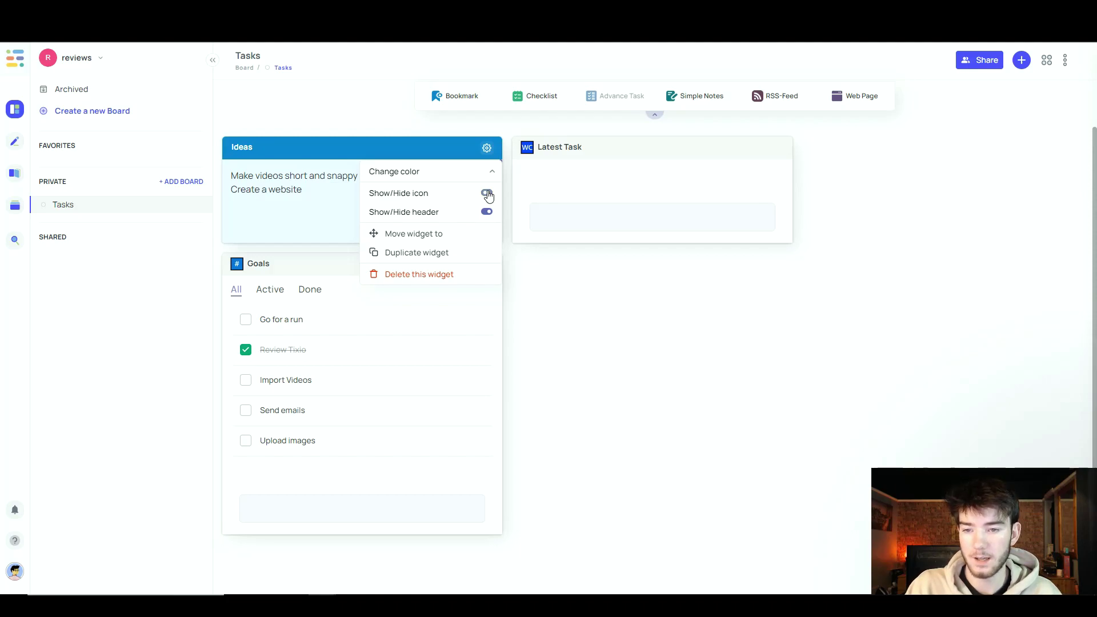
left_click(488, 194)
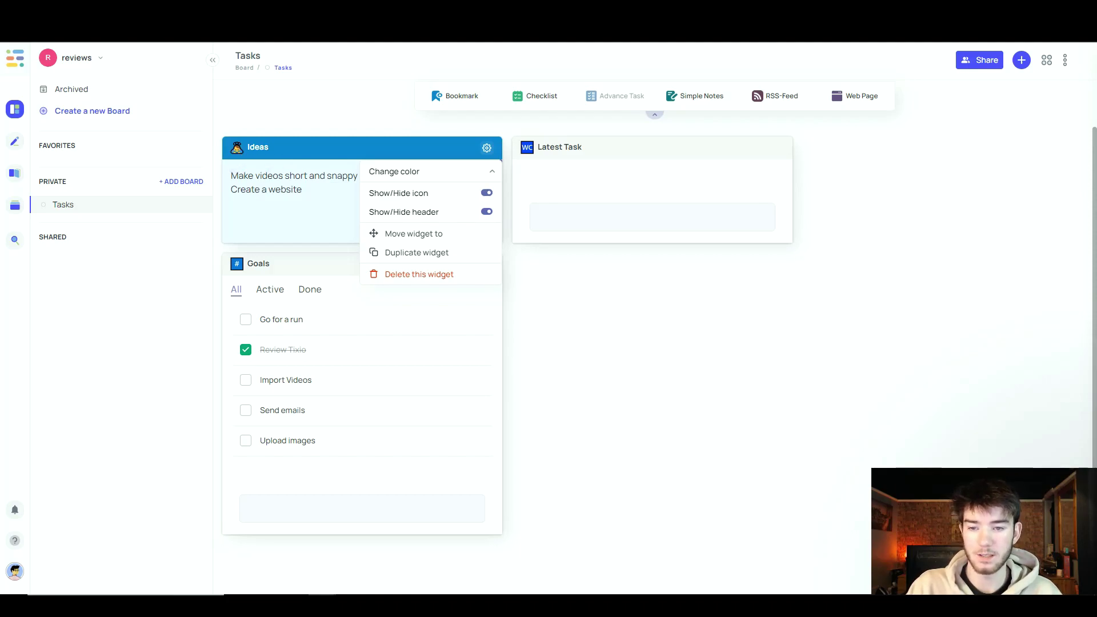
left_click(488, 194)
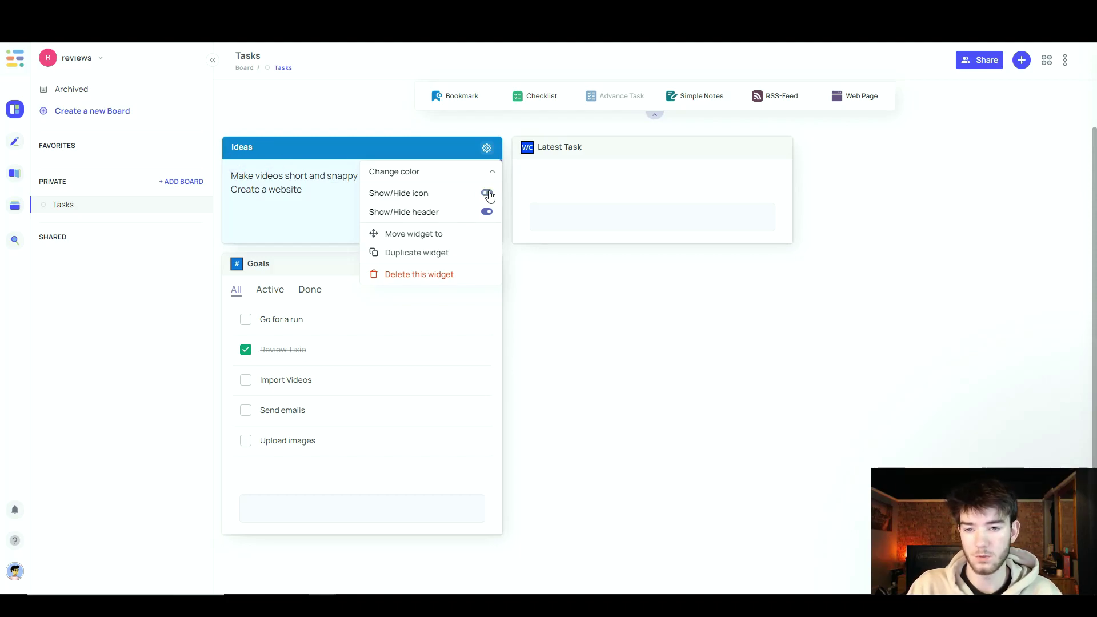
left_click(487, 195)
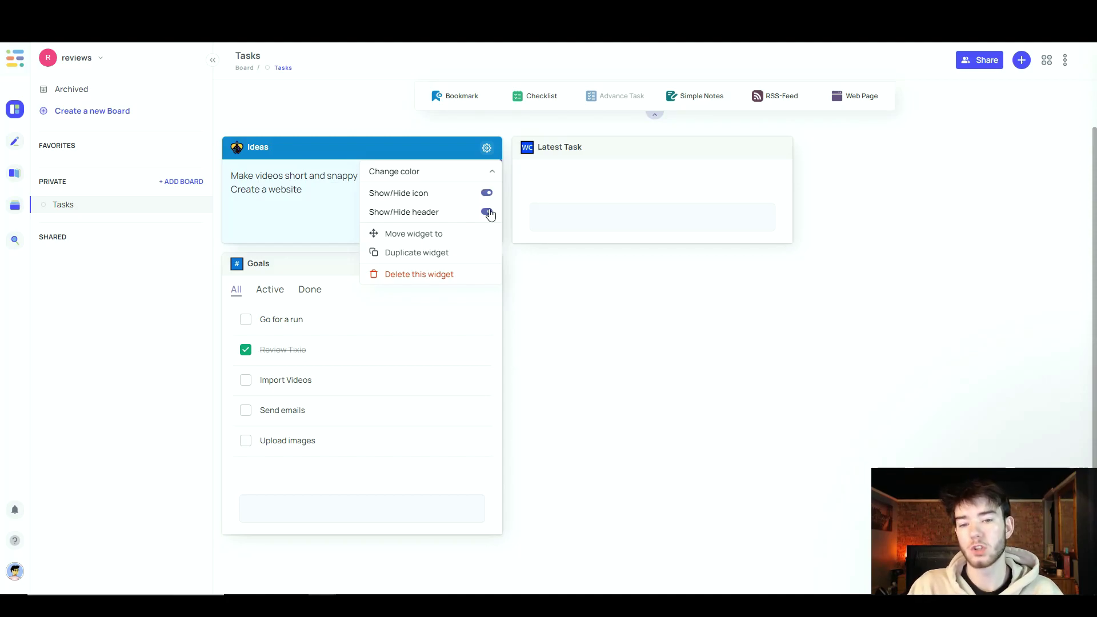
left_click(488, 213)
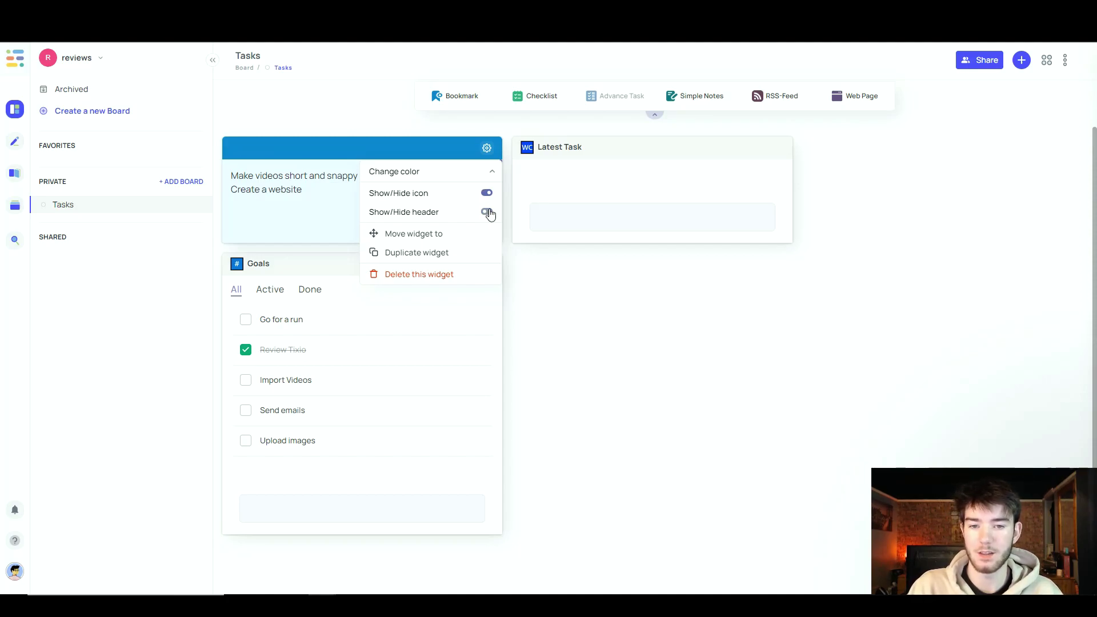
left_click(487, 212)
left_click(605, 277)
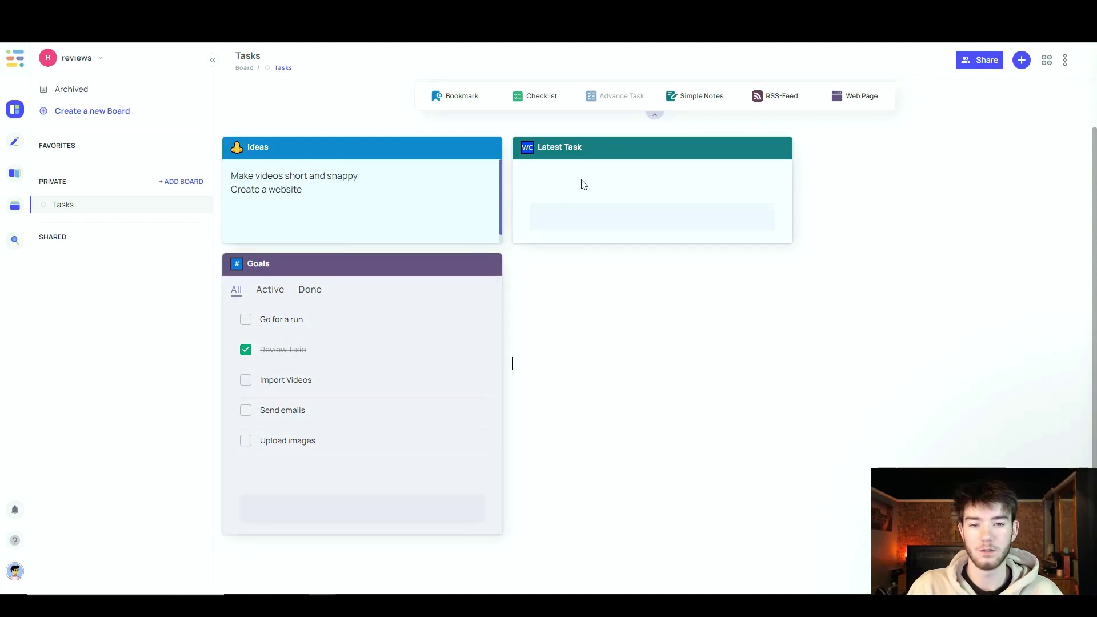
View the Publish & Share options for the Tasks board and close them
mouse_move(491, 277)
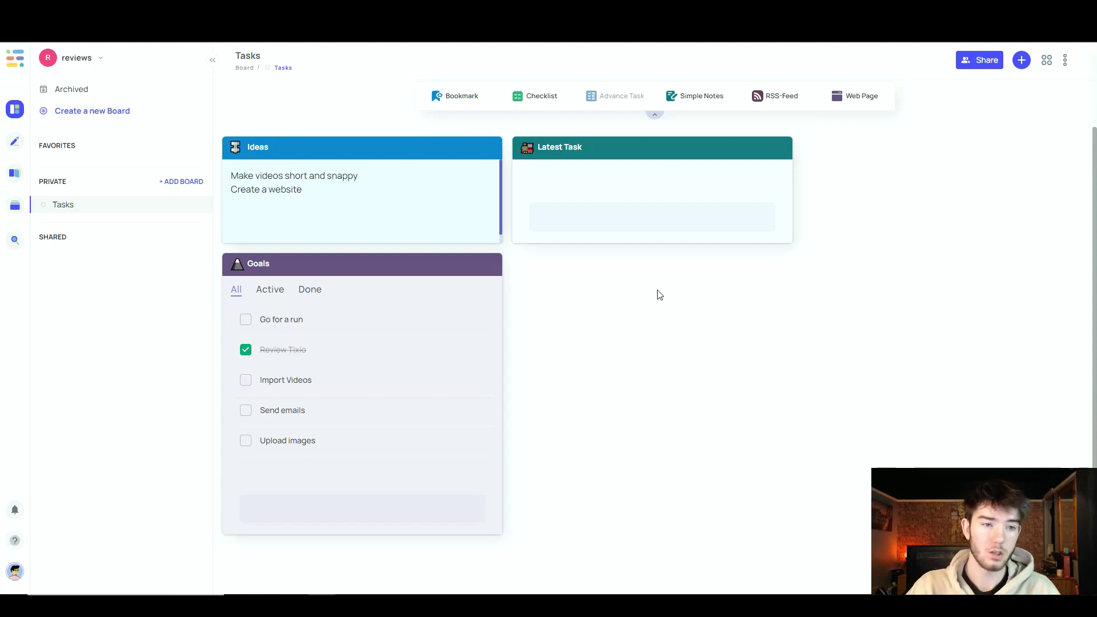
left_click(972, 61)
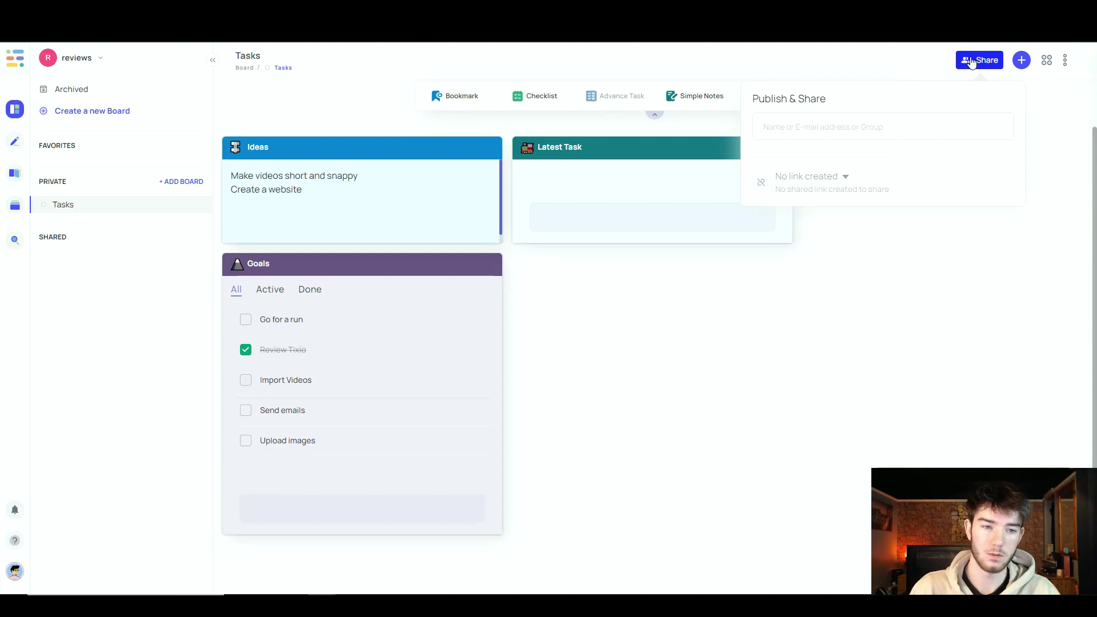
left_click(914, 51)
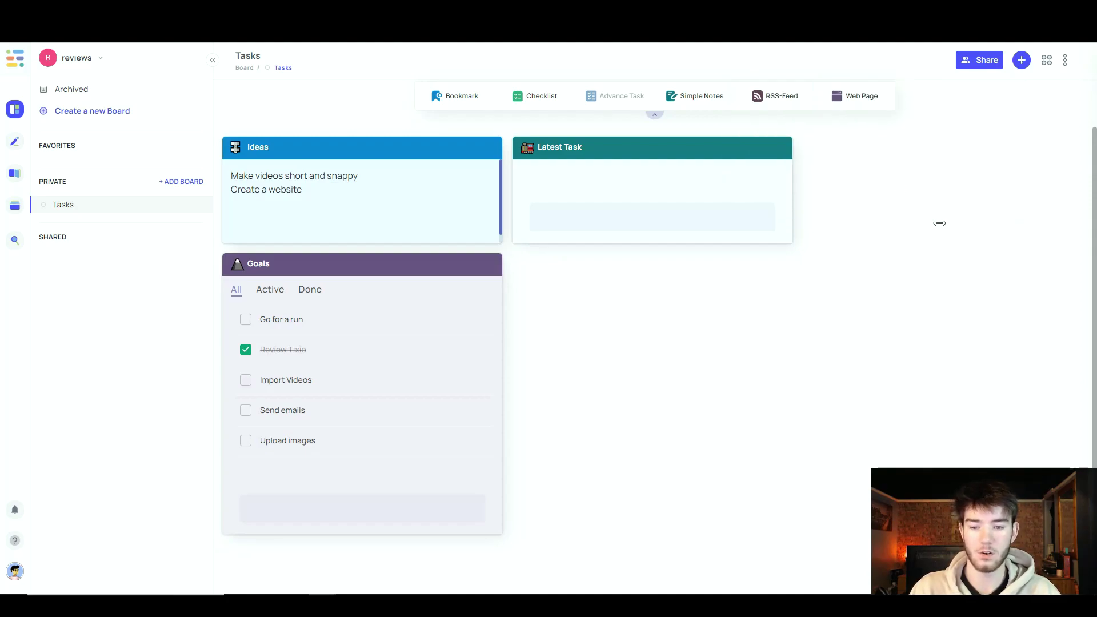